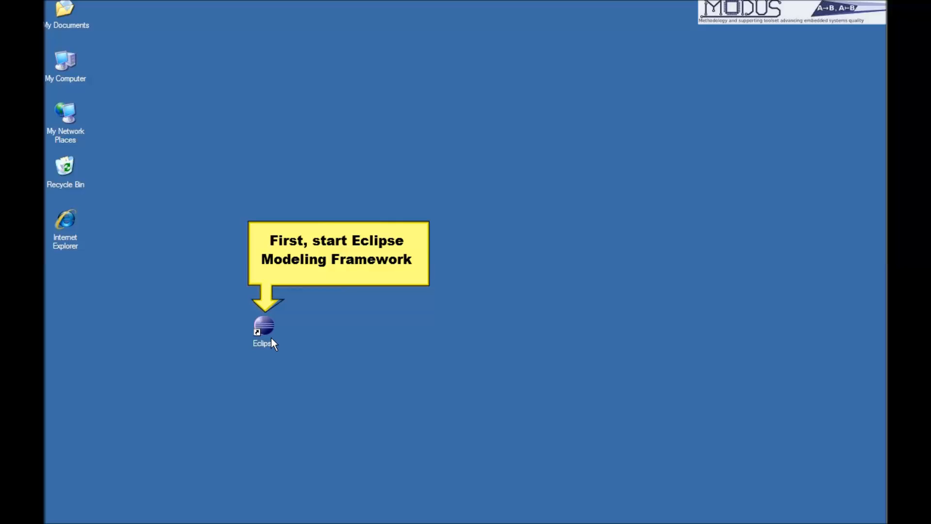
# Start Eclipse and accept the suggested workspace folder.
pyautogui.doubleClick(265, 330)
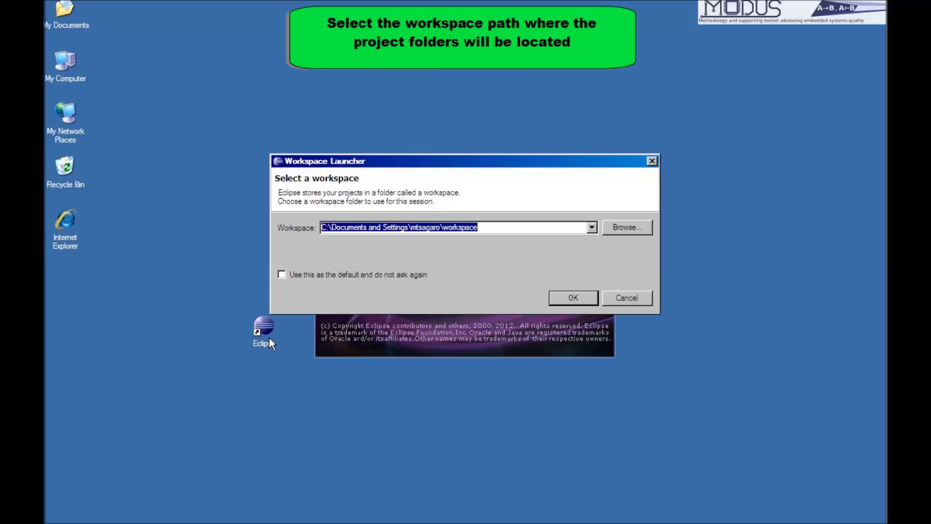
pyautogui.click(575, 298)
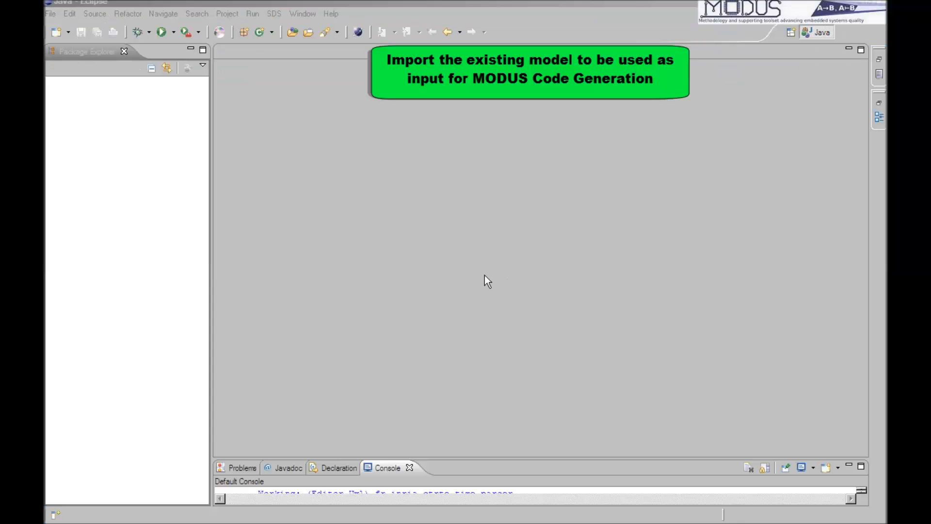
# Import the existing project PingPong CodeGeneration from the folder "new" into the workspace, leaving out PingPongModelCExample.
pyautogui.rightClick(141, 159)
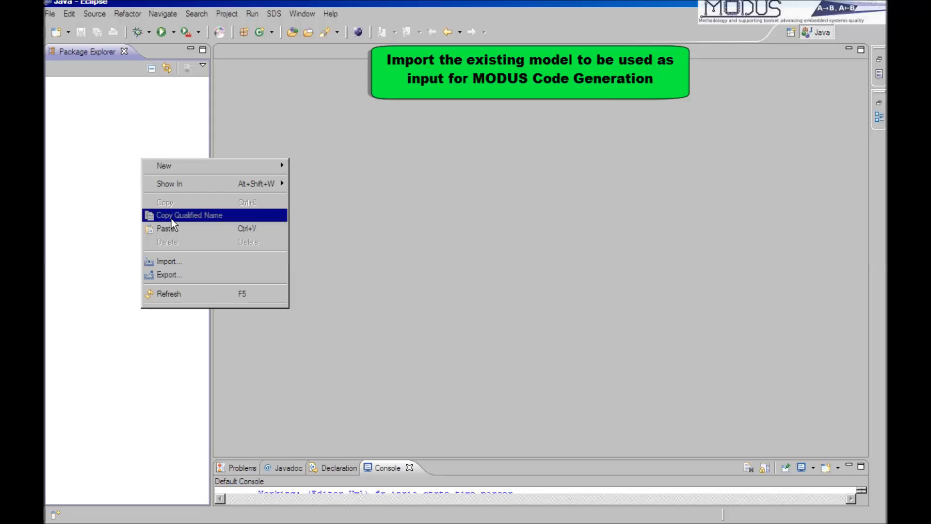
pyautogui.click(191, 263)
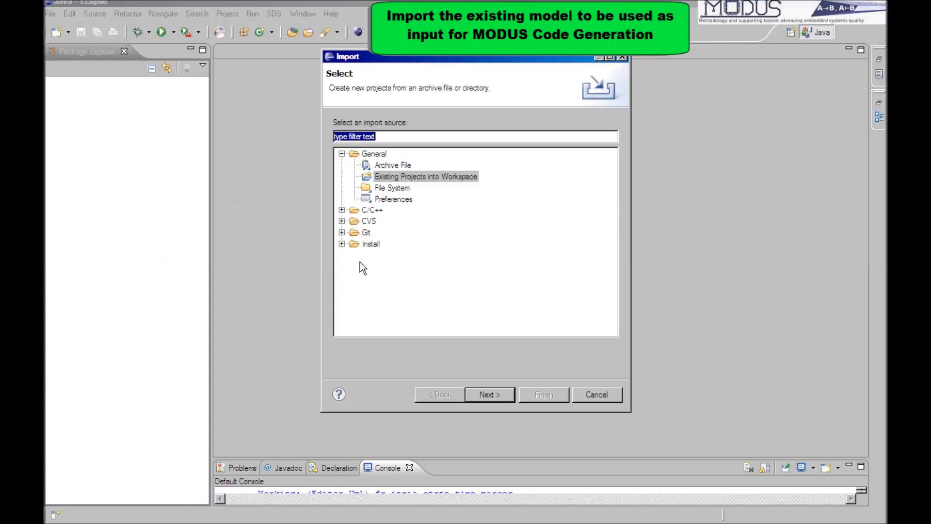
pyautogui.click(489, 393)
pyautogui.click(596, 125)
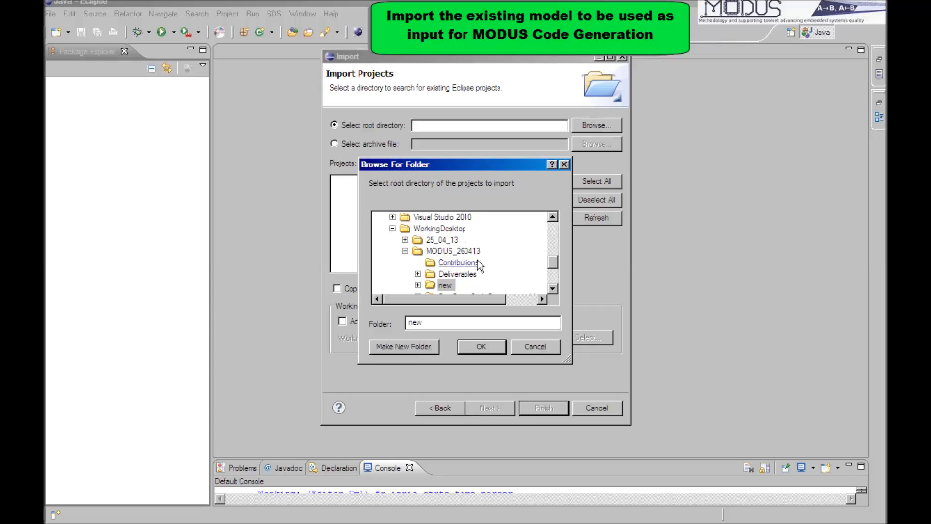
pyautogui.click(477, 345)
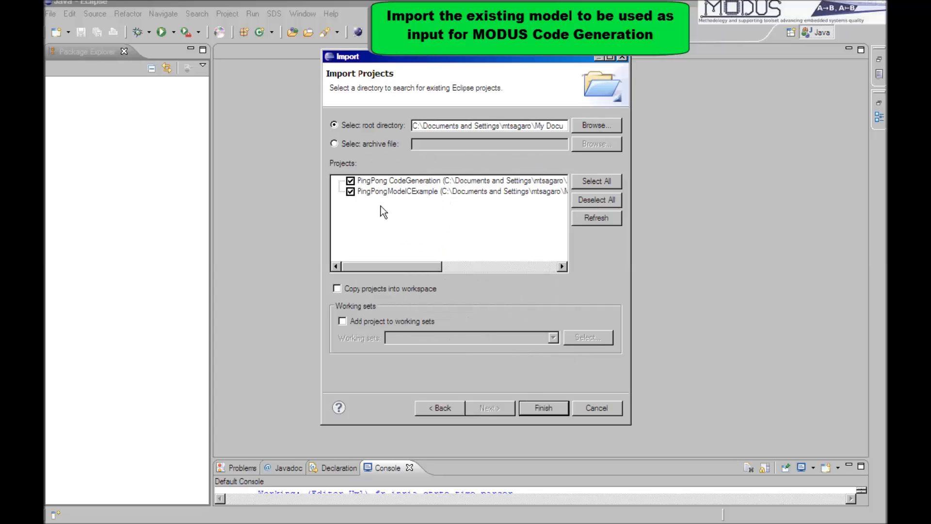
pyautogui.click(350, 191)
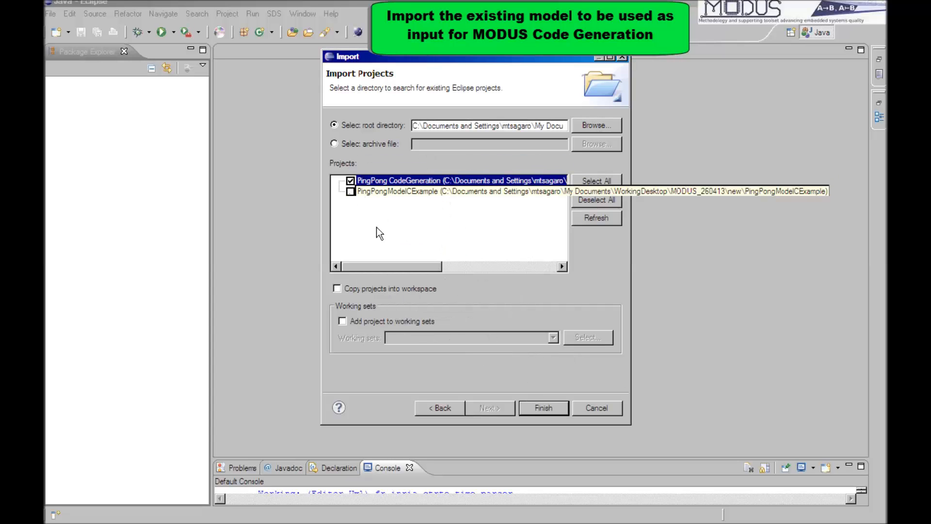
pyautogui.click(542, 408)
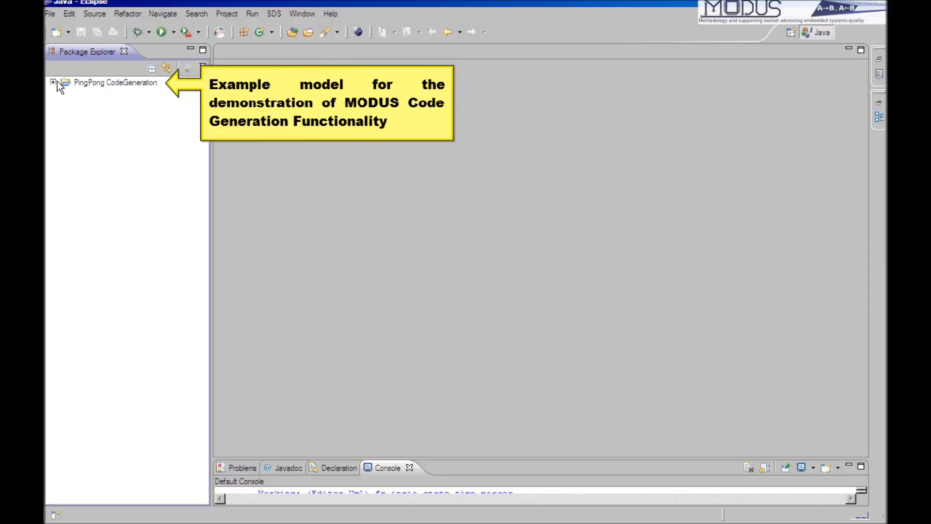
# Expand the PingPong CodeGeneration project and open model.di in the Papyrus model editor.
pyautogui.click(53, 83)
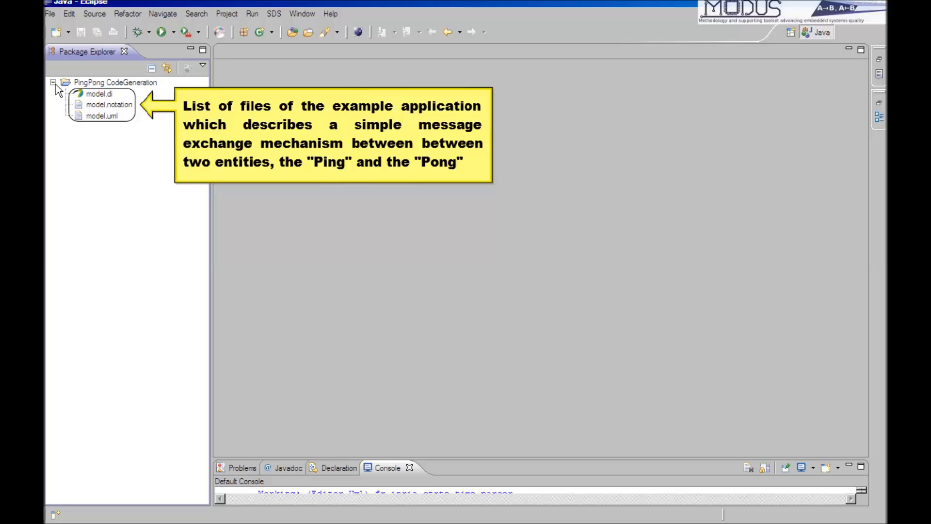
pyautogui.click(101, 94)
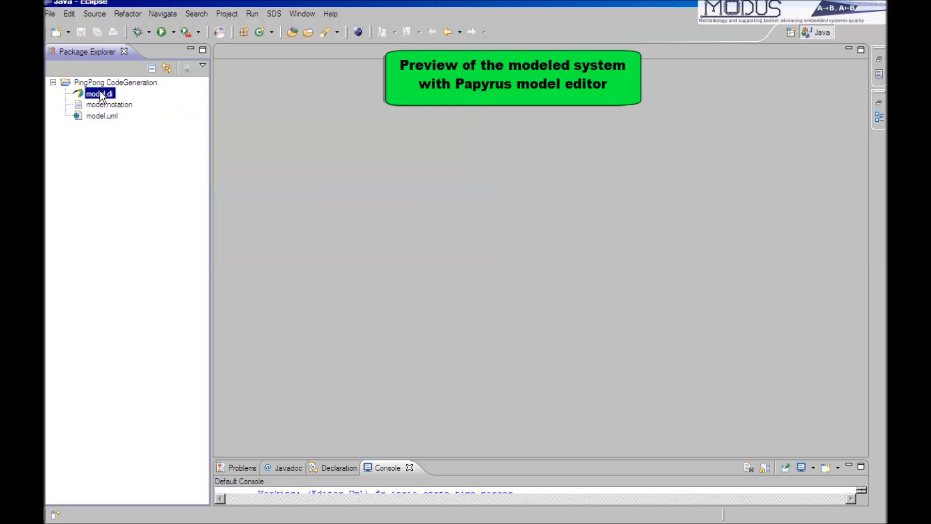
pyautogui.doubleClick(100, 93)
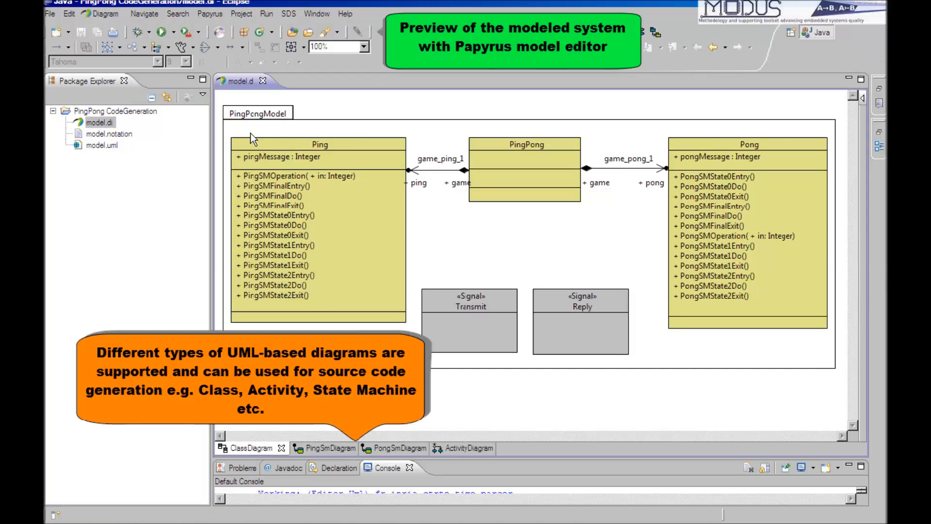
# Review the model's PingSmDiagram, PongSmDiagram and ActivityDiagram, and return to the ClassDiagram.
pyautogui.click(333, 447)
pyautogui.click(390, 447)
pyautogui.click(458, 448)
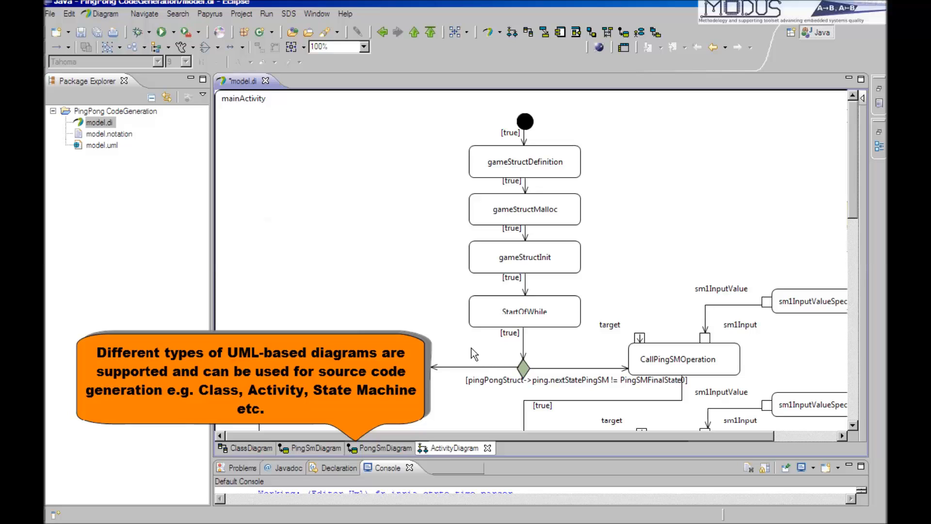
pyautogui.scroll(-10, 473, 312)
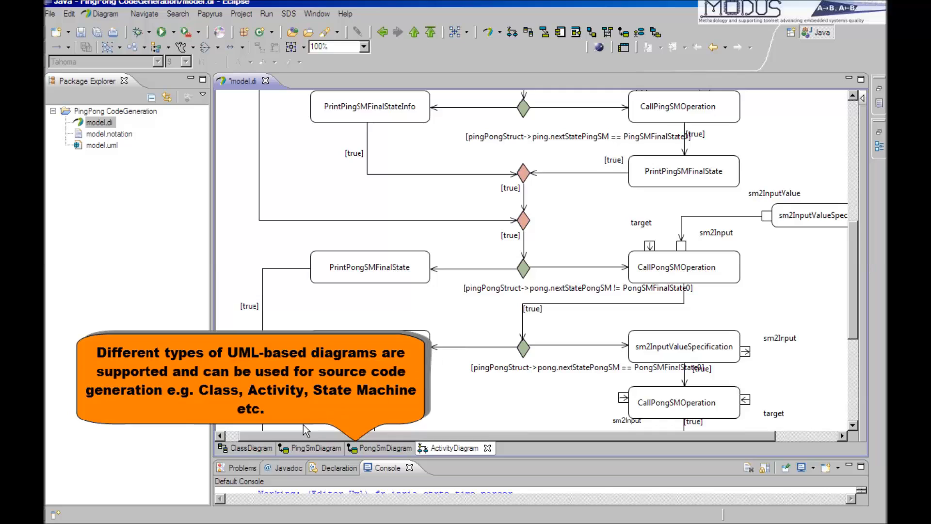
pyautogui.click(240, 448)
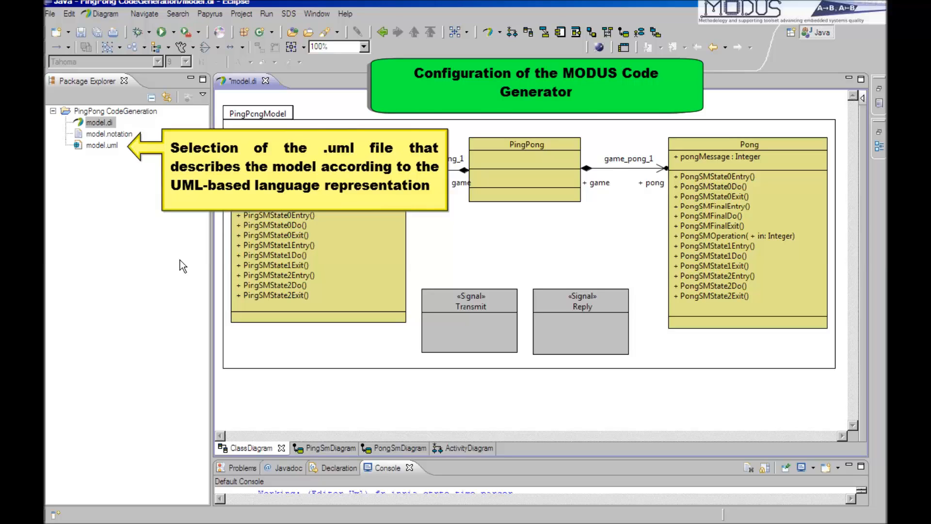
# In model.uml's MODUS Code Generator Settings, select MISRA C coding rules, Code execution optimization and the Windows target platform.
pyautogui.rightClick(109, 146)
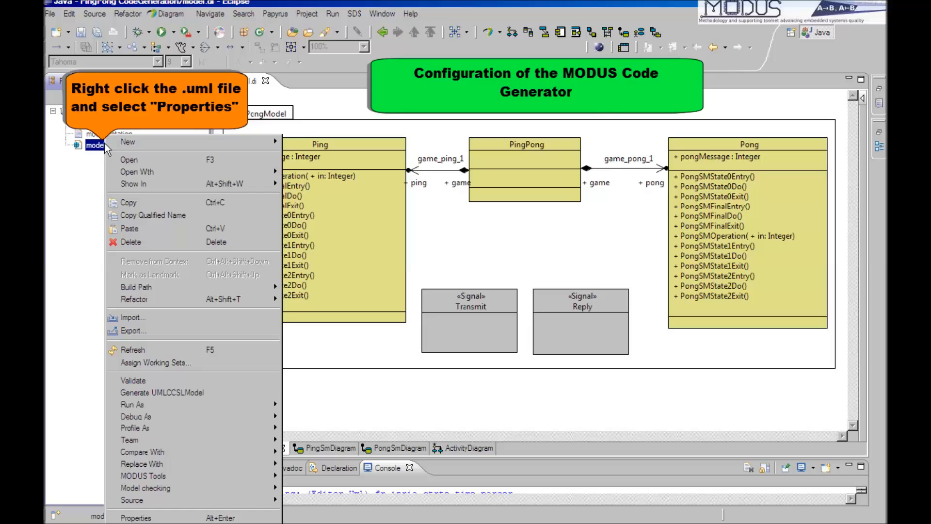
pyautogui.click(152, 518)
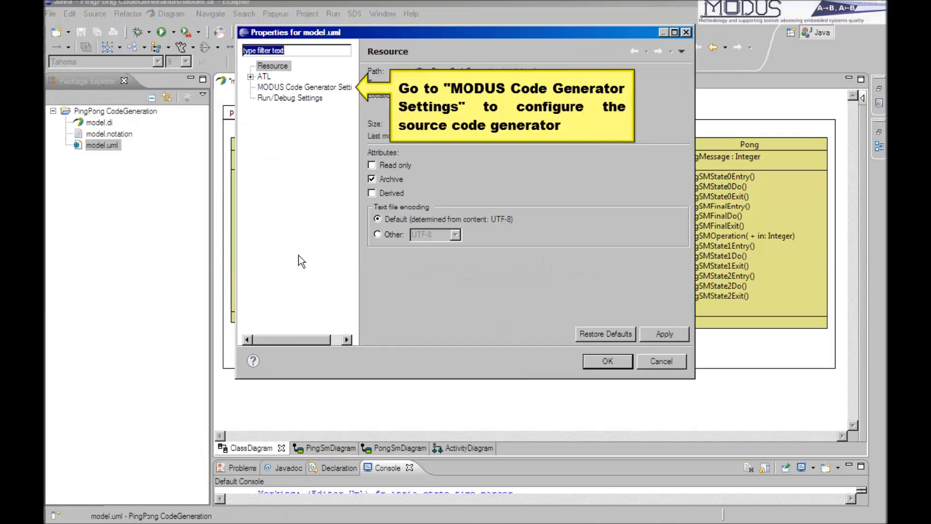
pyautogui.click(307, 87)
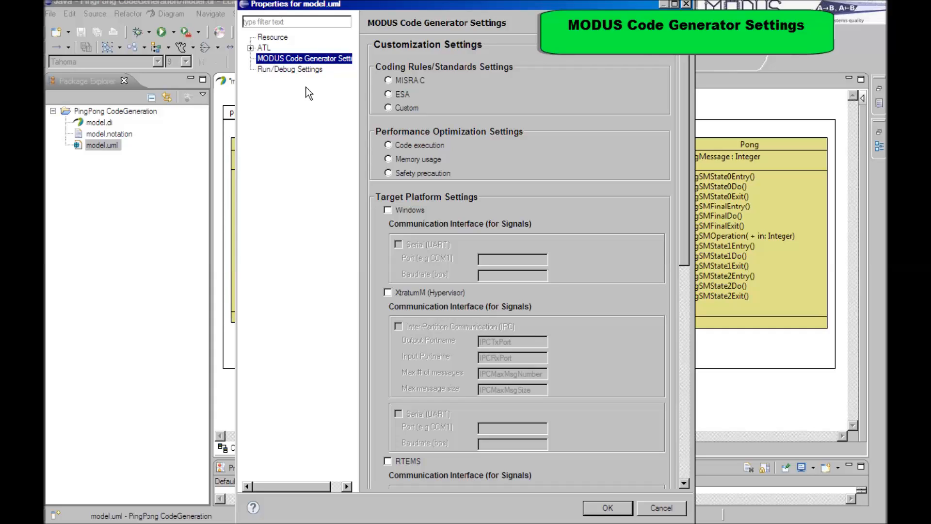
pyautogui.click(388, 80)
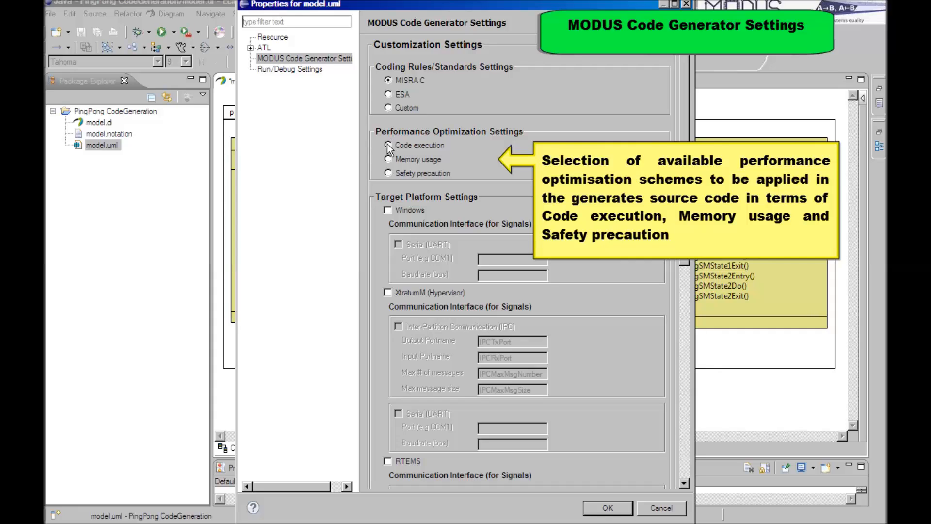
pyautogui.click(388, 144)
pyautogui.click(388, 210)
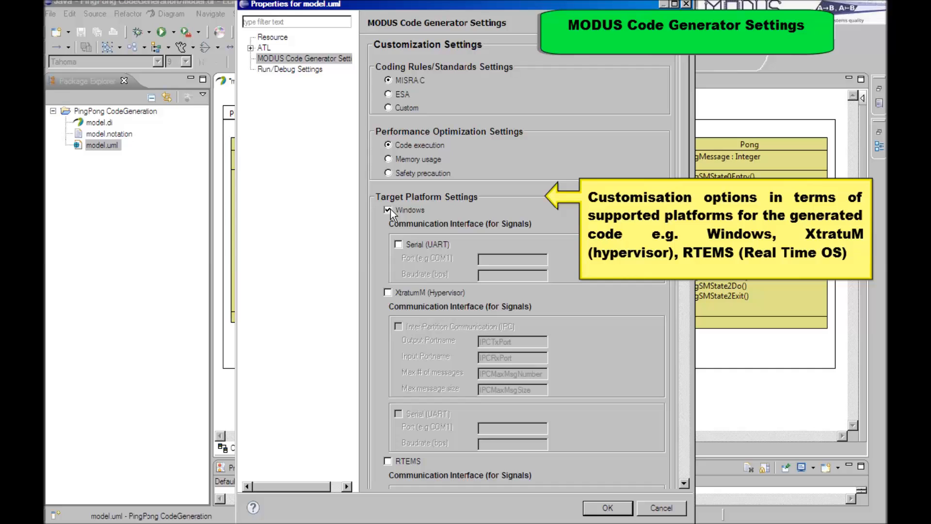
# Turn off printing the generation date in the file header settings of the code generation output.
pyautogui.scroll(-1, 528, 252)
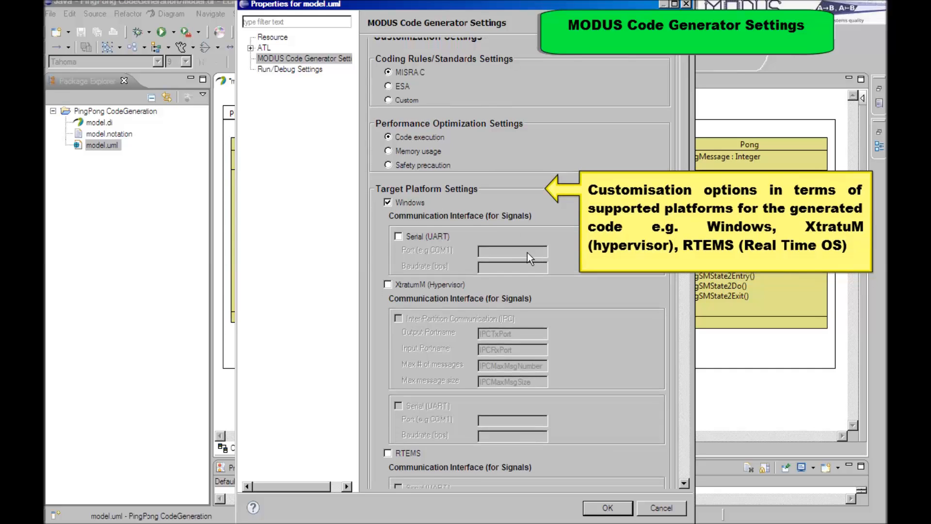
pyautogui.scroll(-1, 434, 194)
pyautogui.scroll(-10, 406, 354)
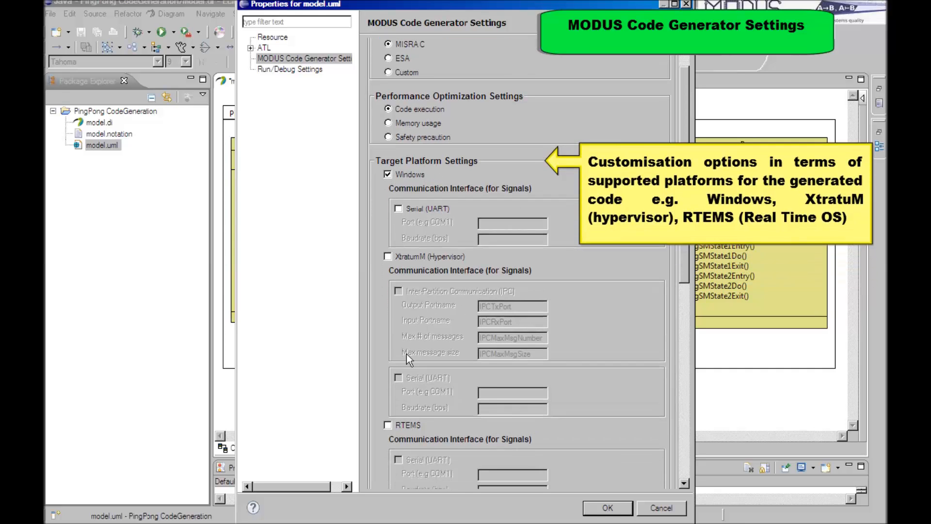
pyautogui.scroll(-7, 433, 411)
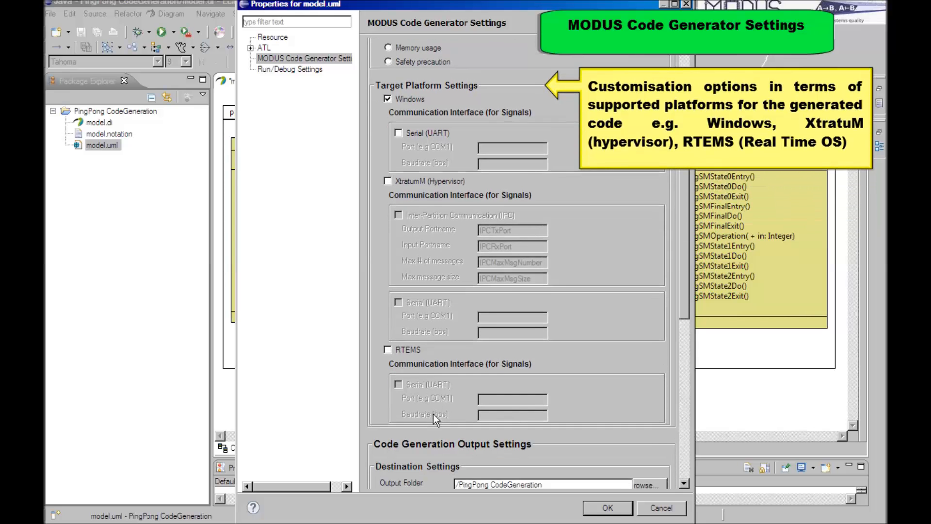
pyautogui.scroll(-6, 431, 418)
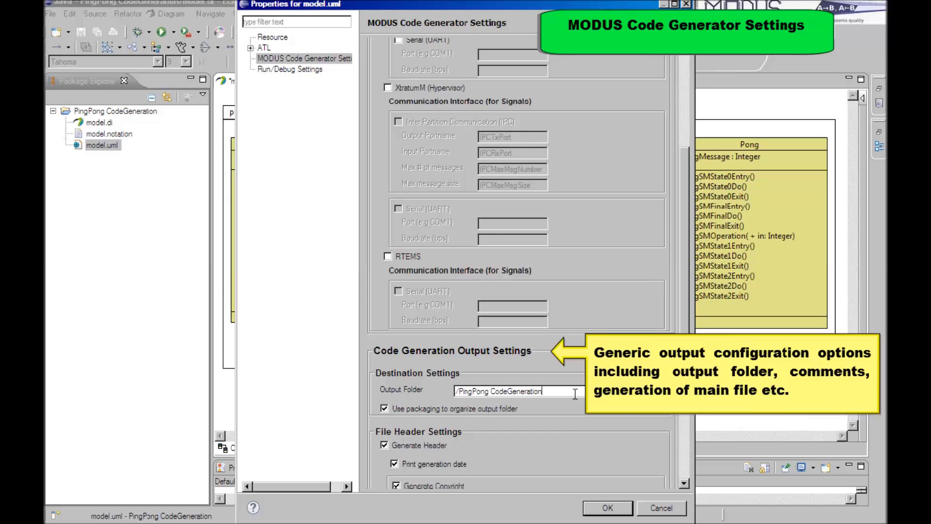
pyautogui.doubleClick(558, 392)
pyautogui.scroll(-2, 499, 411)
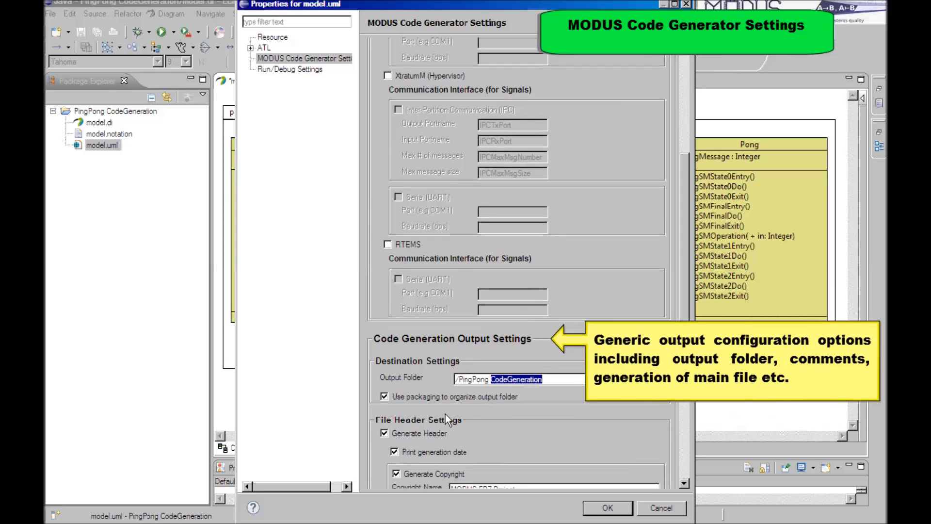
pyautogui.click(395, 448)
# Enable generation of main() in the general settings and save the code generator configuration.
pyautogui.scroll(-4, 435, 452)
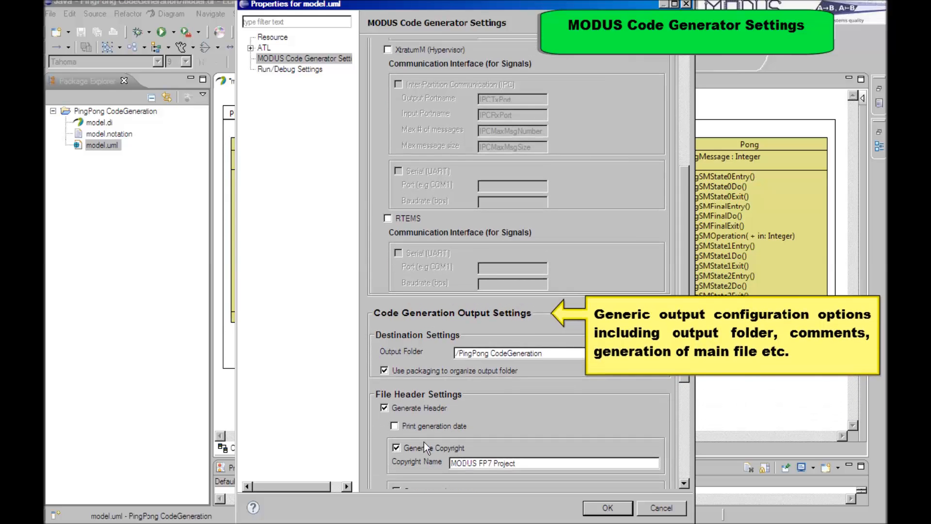
pyautogui.scroll(-10, 416, 436)
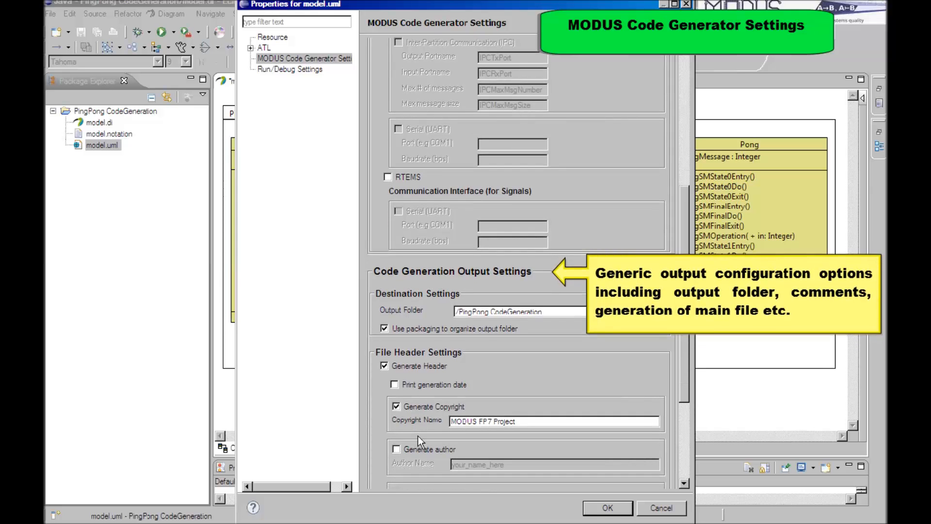
pyautogui.scroll(-10, 417, 426)
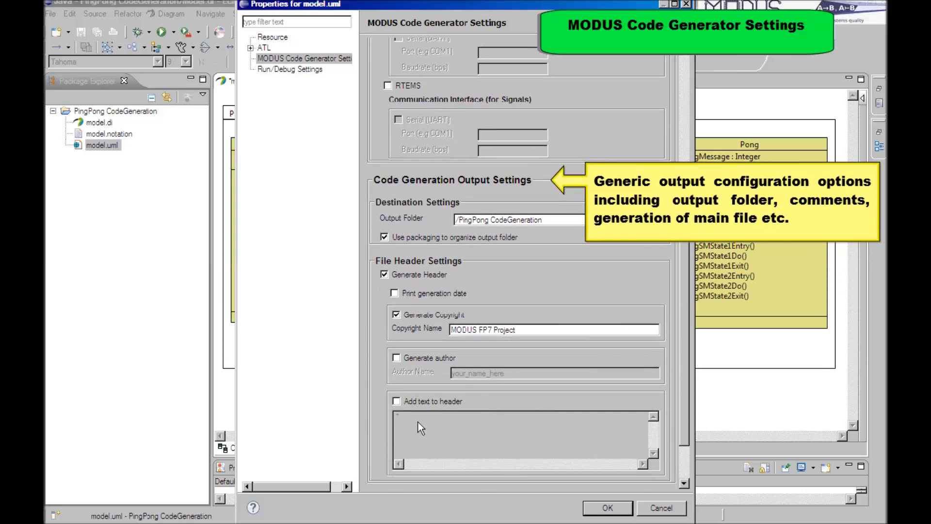
pyautogui.scroll(-3, 412, 417)
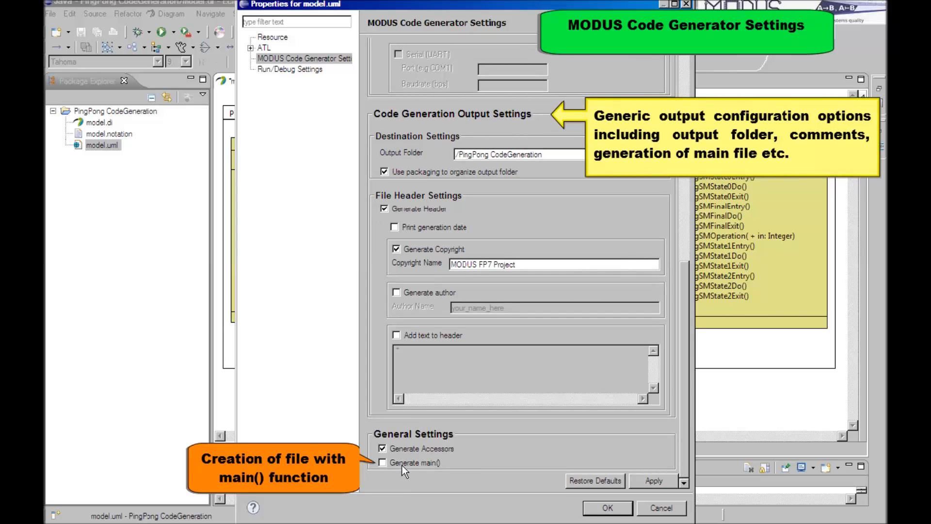
pyautogui.click(403, 464)
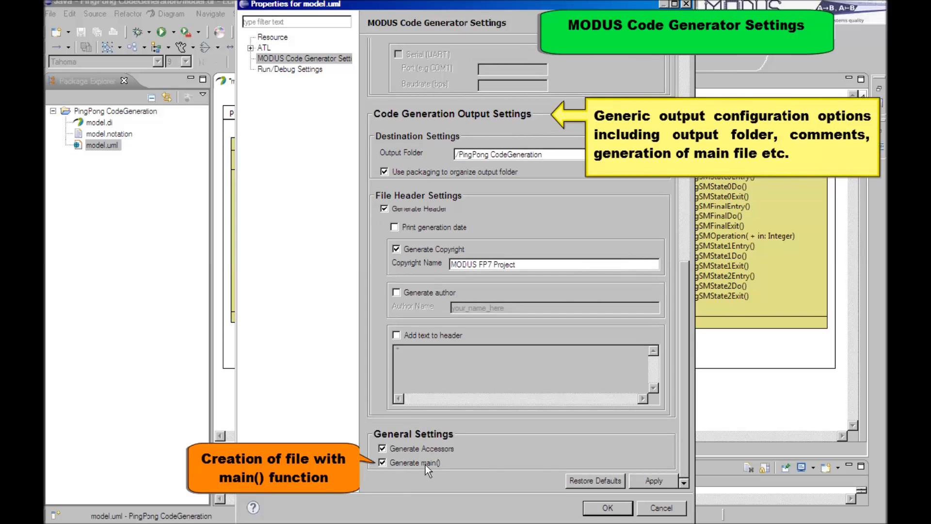
pyautogui.click(616, 509)
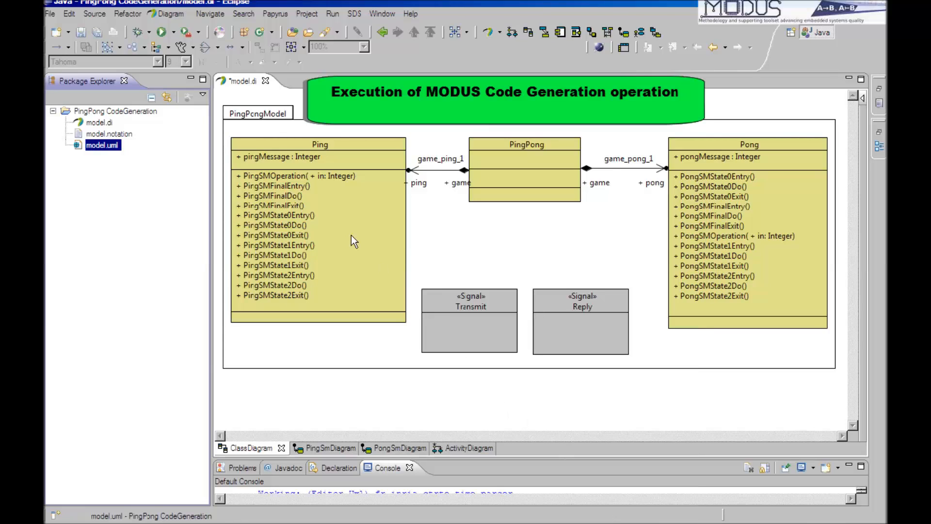
# Generate C source files from model.uml with the MODUS Source Code Generator (C) and open the generated main.c.
pyautogui.rightClick(116, 152)
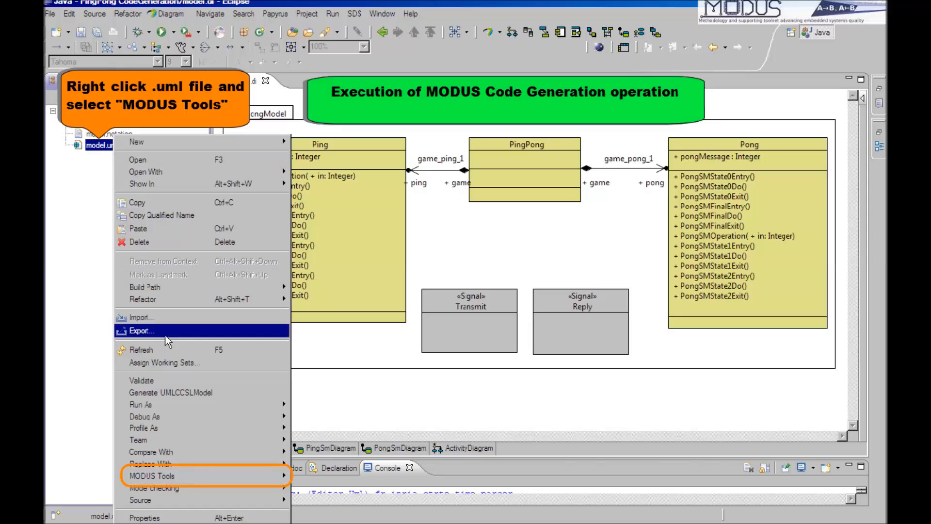
pyautogui.moveTo(269, 479)
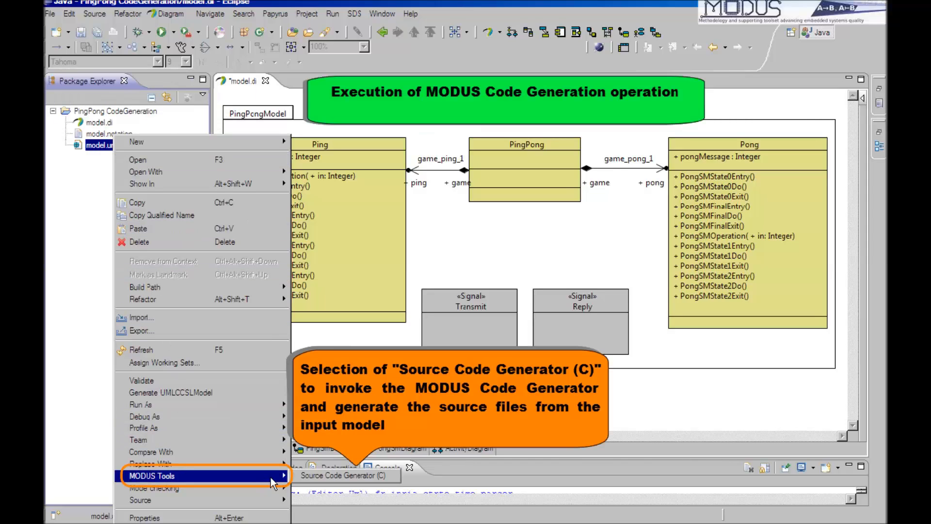
pyautogui.click(316, 476)
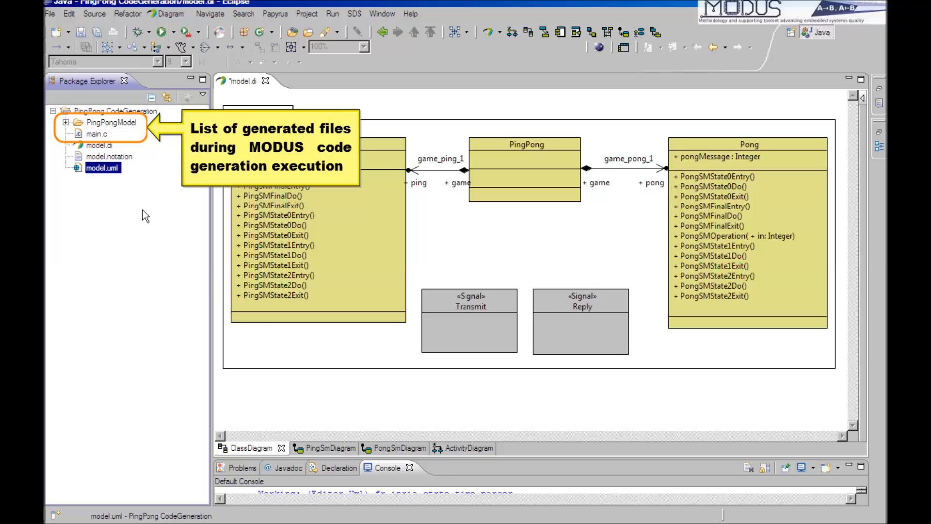
pyautogui.doubleClick(95, 136)
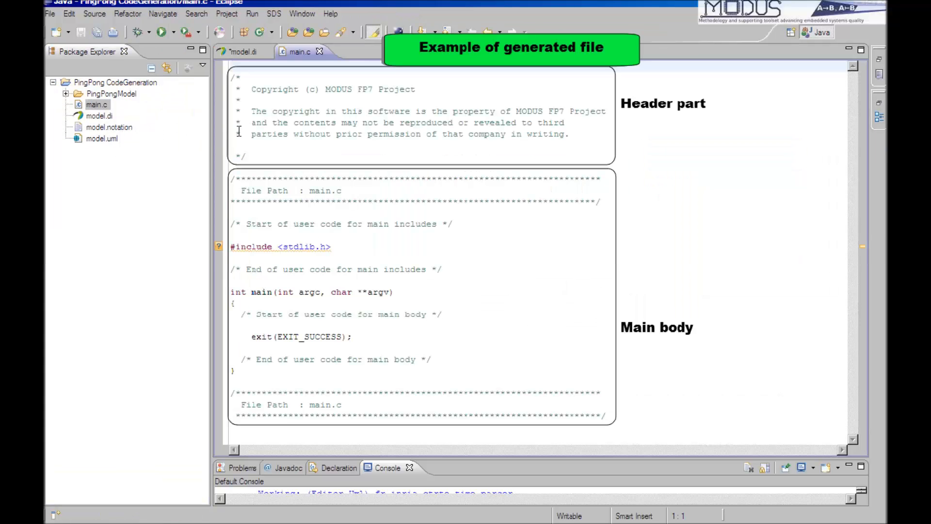
pyautogui.click(302, 141)
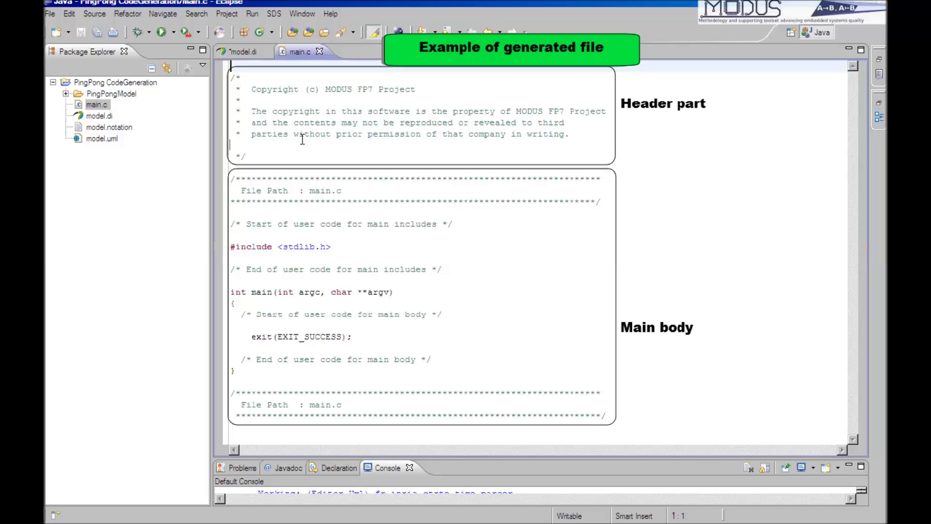
# Expand the PingPongModel and util folders to list the generated source files and examine the state machine handlers in Pong.c.
pyautogui.click(66, 94)
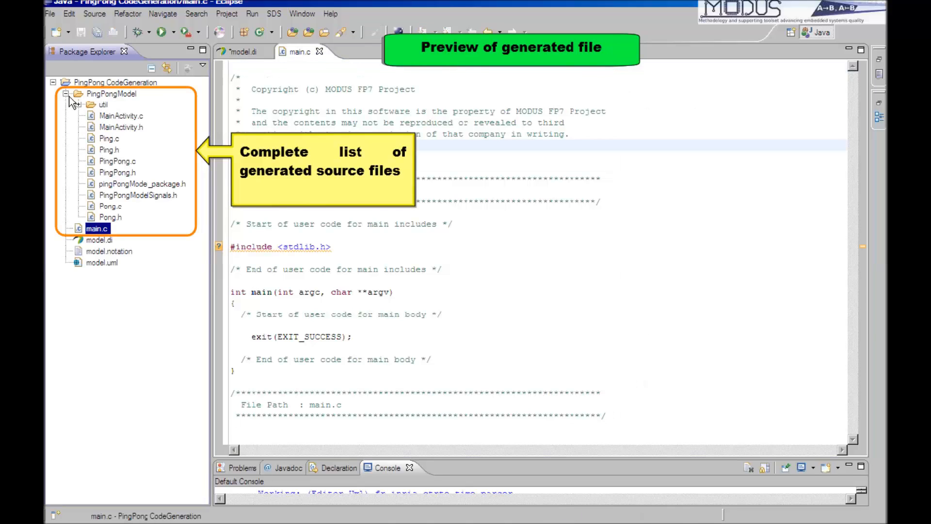
pyautogui.click(76, 104)
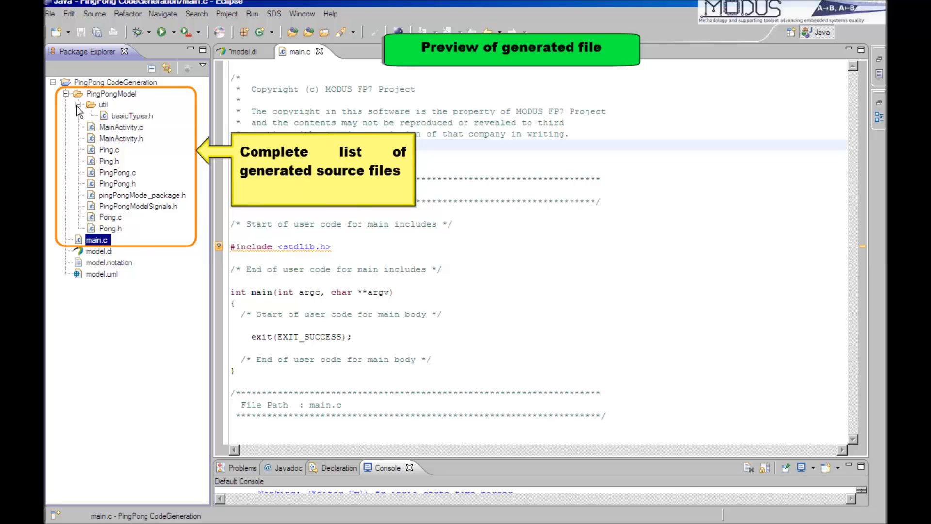
pyautogui.click(137, 206)
pyautogui.doubleClick(110, 217)
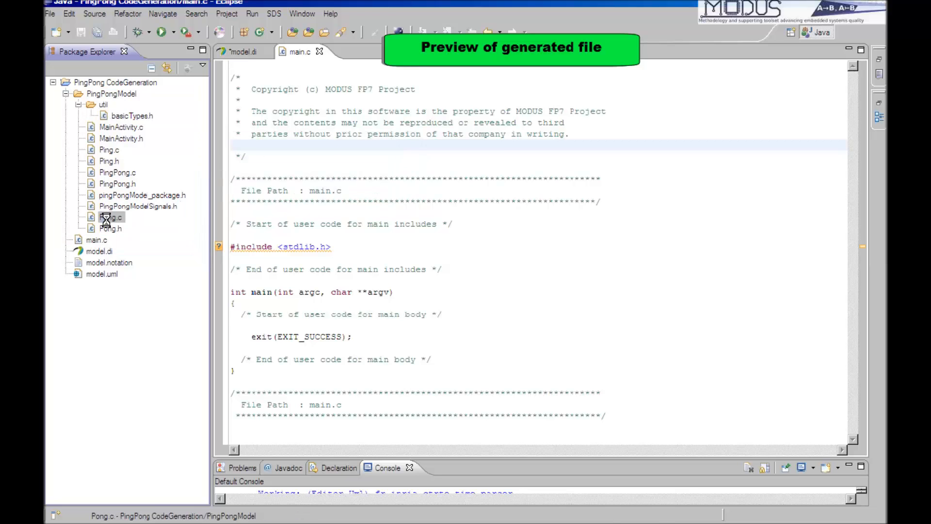
pyautogui.scroll(-20, 300, 185)
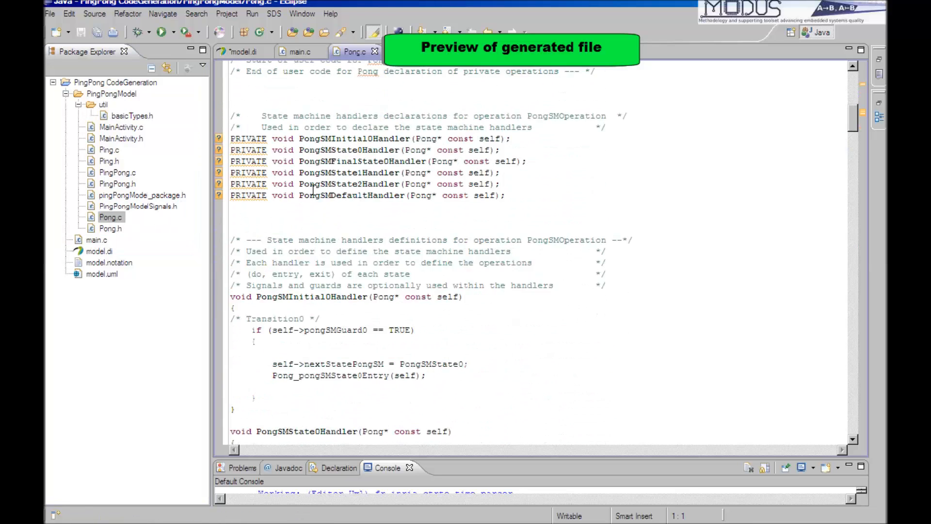
pyautogui.scroll(-20, 312, 191)
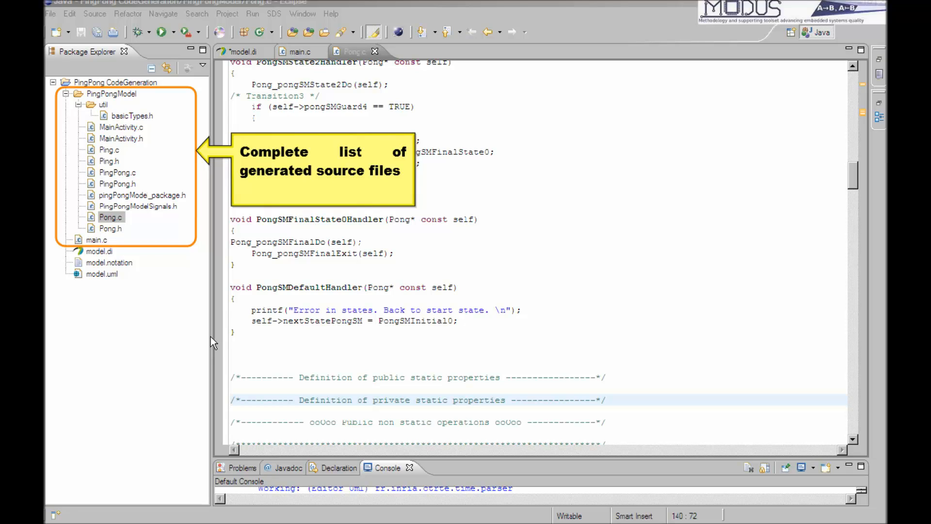
# Create an empty executable C project named PingPongC with the MinGW GCC toolchain, declining the switch to the C/C++ perspective.
pyautogui.click(140, 301)
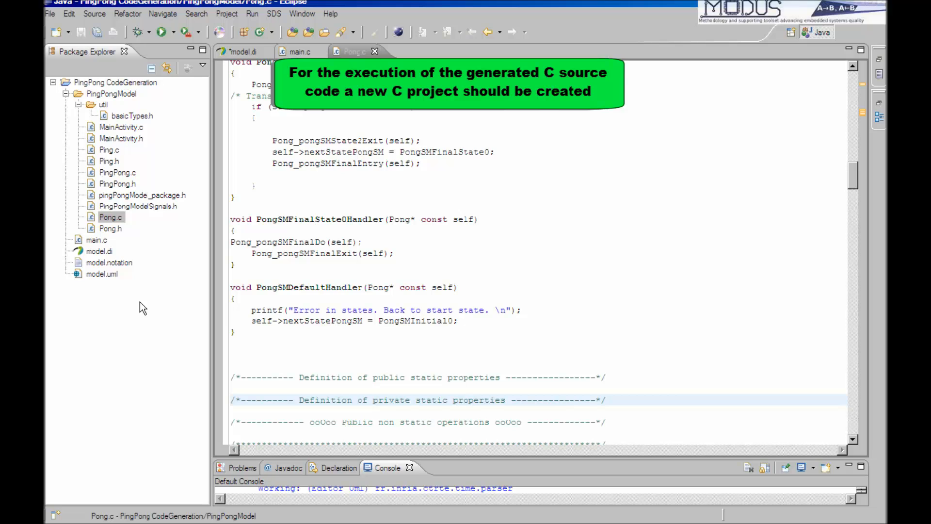
pyautogui.rightClick(140, 302)
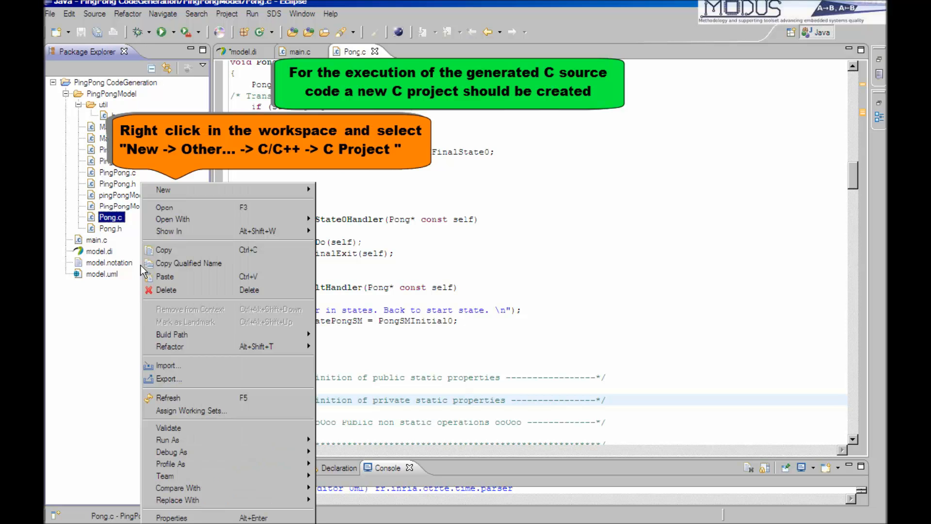
pyautogui.moveTo(240, 191)
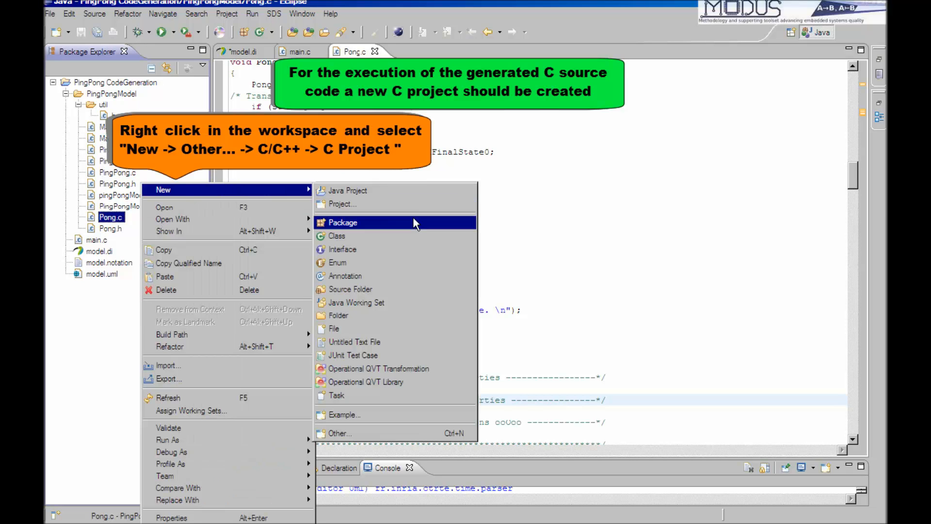
pyautogui.click(359, 433)
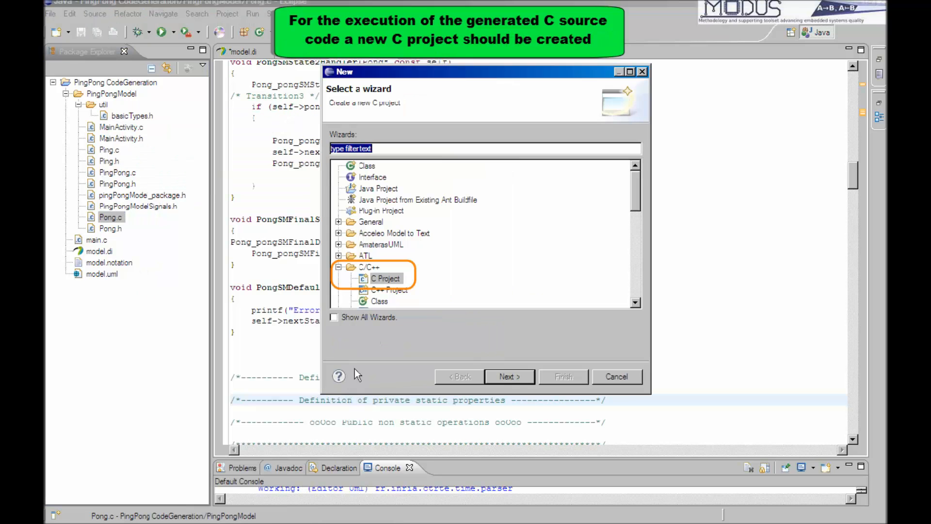
pyautogui.click(509, 380)
pyautogui.click(517, 223)
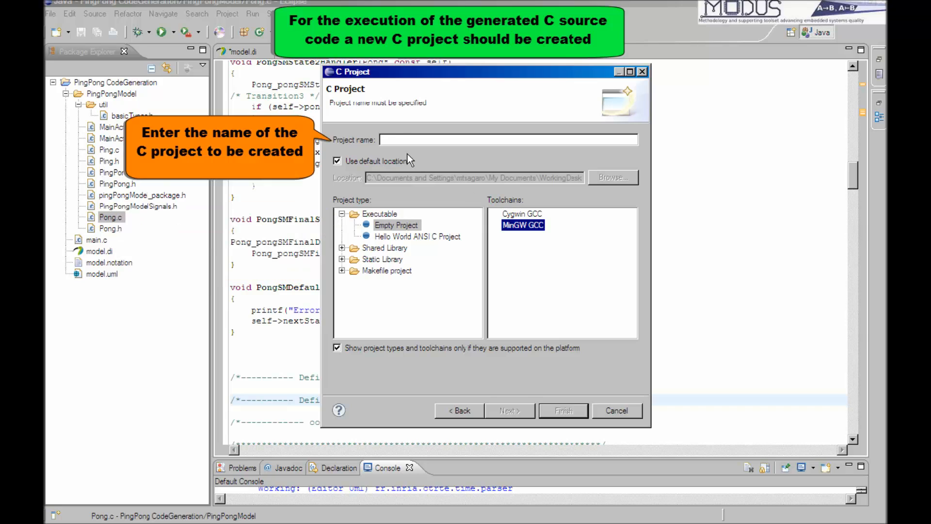
pyautogui.click(398, 140)
pyautogui.write('PingPongC')
pyautogui.press('Return')
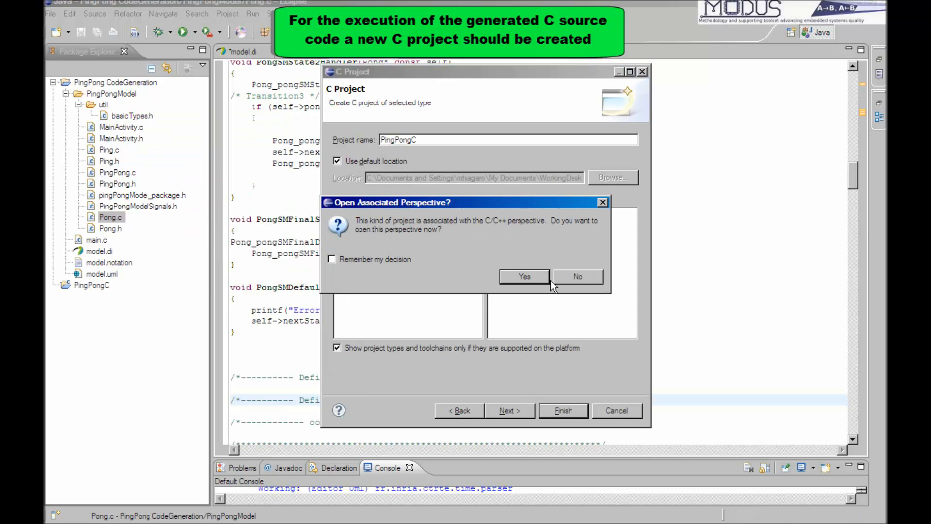
pyautogui.click(564, 276)
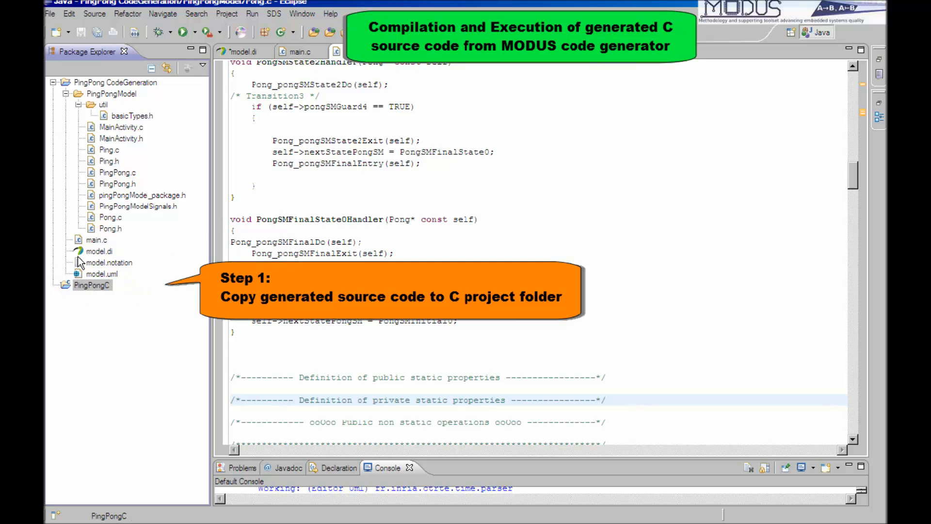
# Move main.c and the PingPongModel folder from PingPong CodeGeneration into PingPongC, closing all open editors, and expand PingPongC.
pyautogui.moveTo(95, 239); pyautogui.dragTo(83, 284)
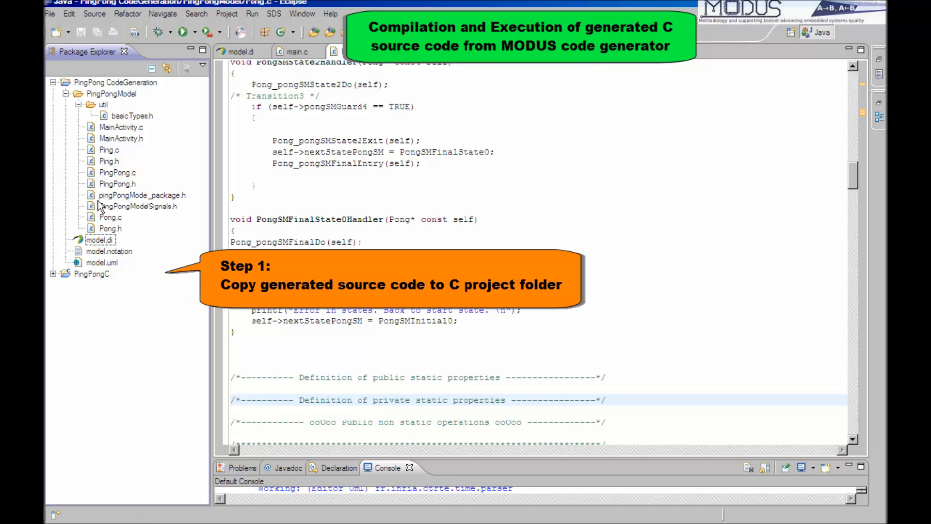
pyautogui.click(262, 51)
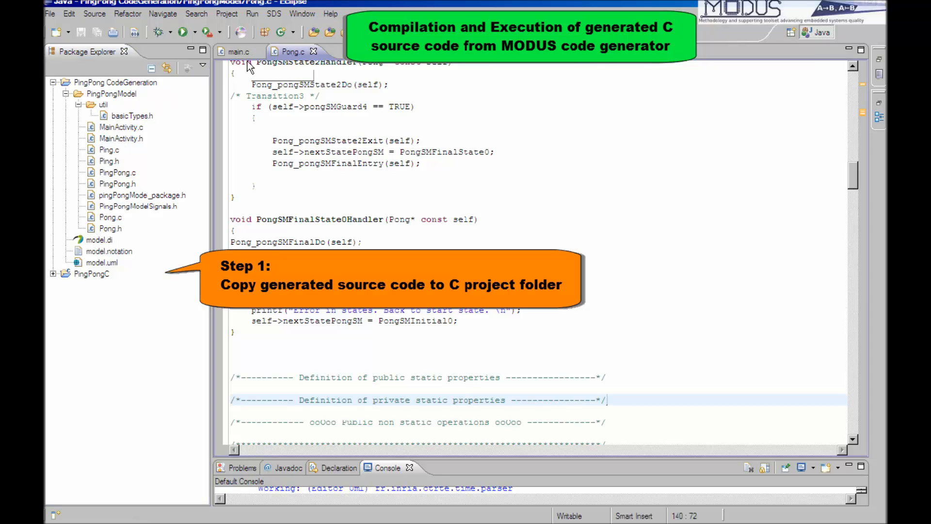
pyautogui.click(313, 51)
pyautogui.click(262, 52)
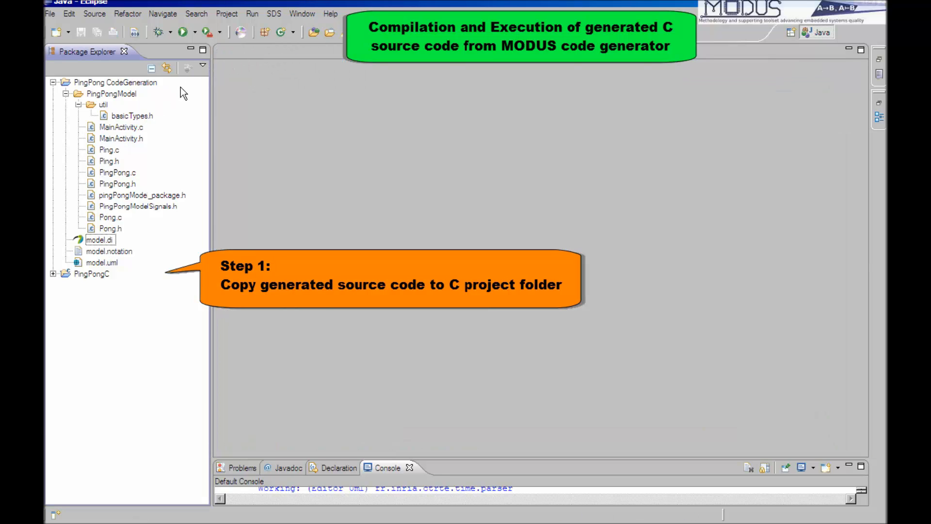
pyautogui.moveTo(112, 93); pyautogui.dragTo(97, 273)
pyautogui.click(53, 127)
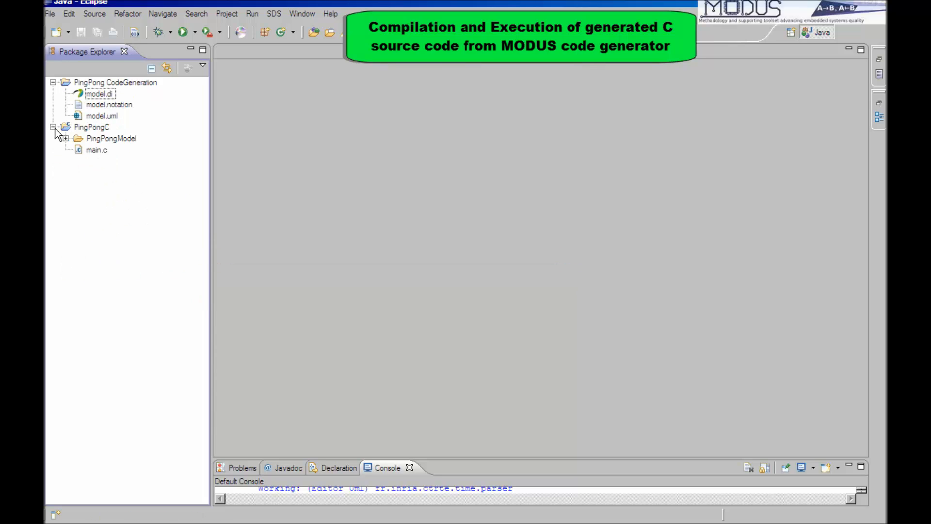
# Open main.c in PingPongC and add #include "PingPongModel/MainActivity.h" below the stdlib.h include.
pyautogui.doubleClick(99, 150)
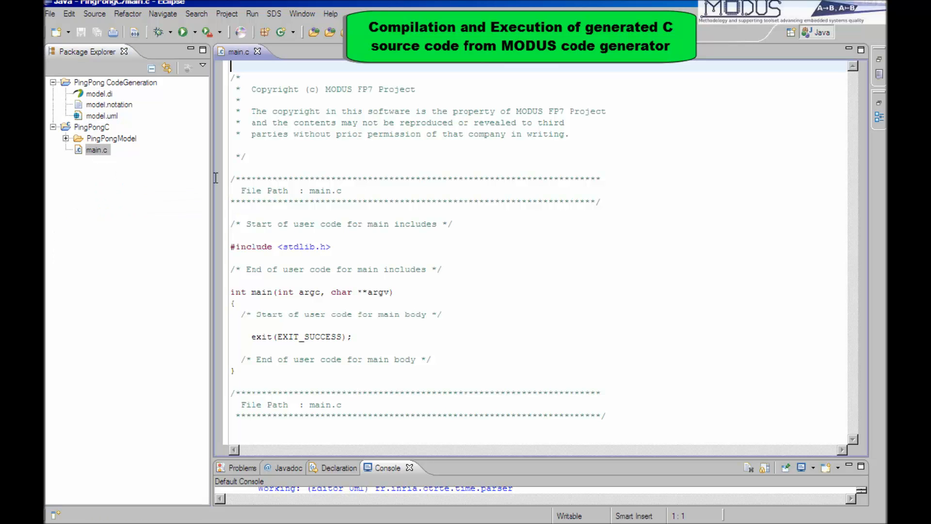
pyautogui.click(320, 253)
pyautogui.write('#in')
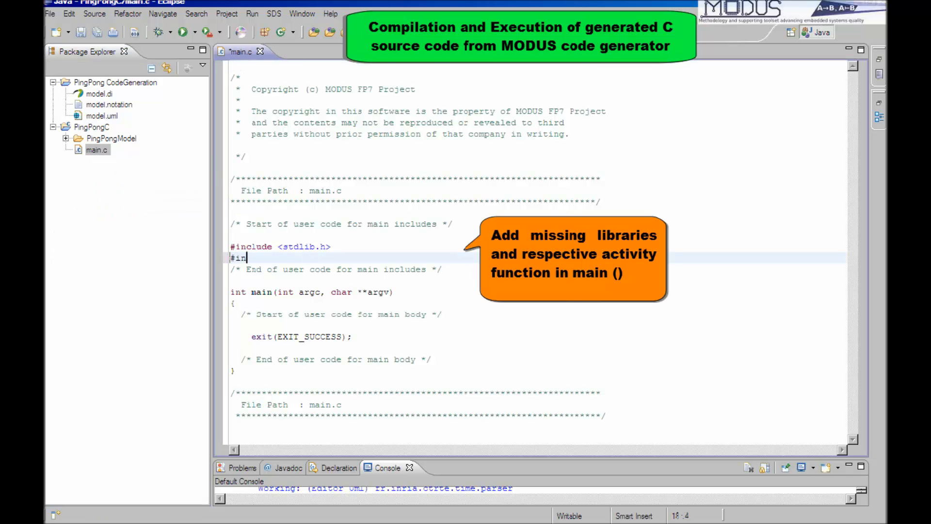
pyautogui.write('clude "PingPongMode')
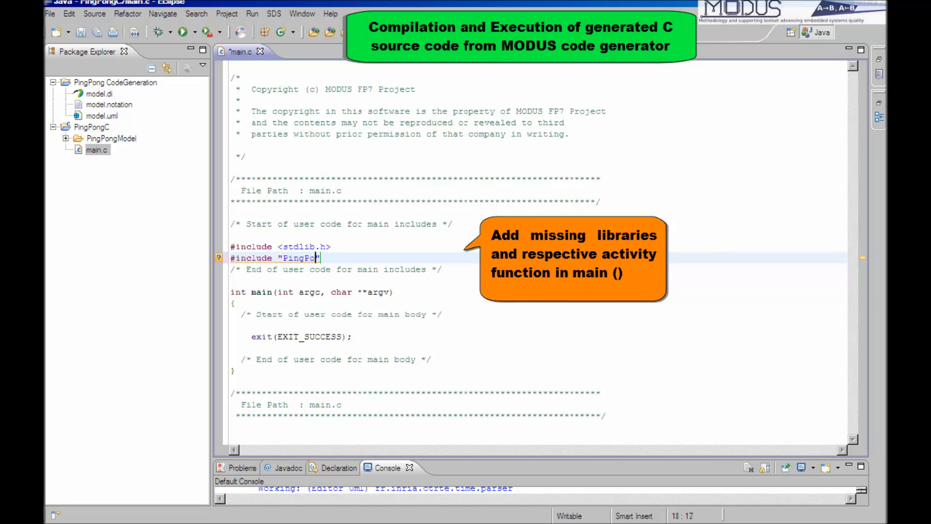
pyautogui.write('l/MainActivi')
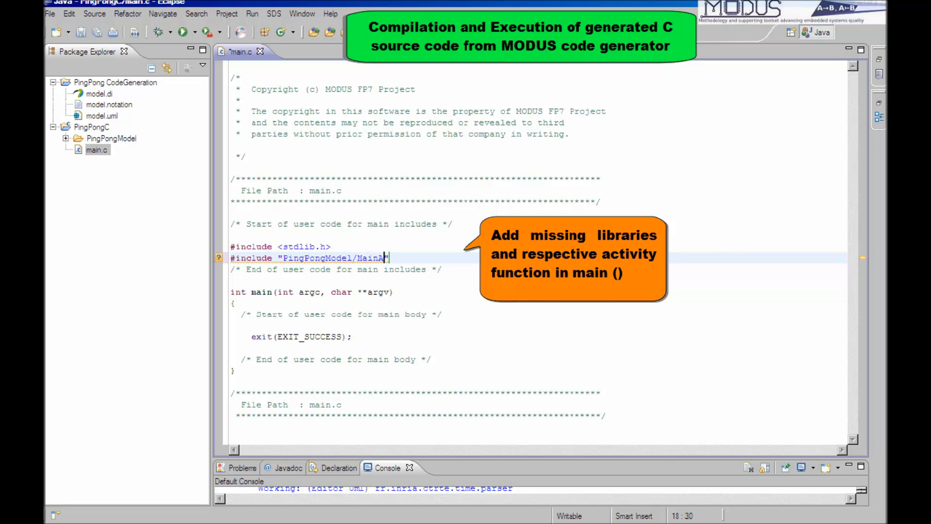
pyautogui.write('ty.h')
pyautogui.press('End')
pyautogui.press('Return')
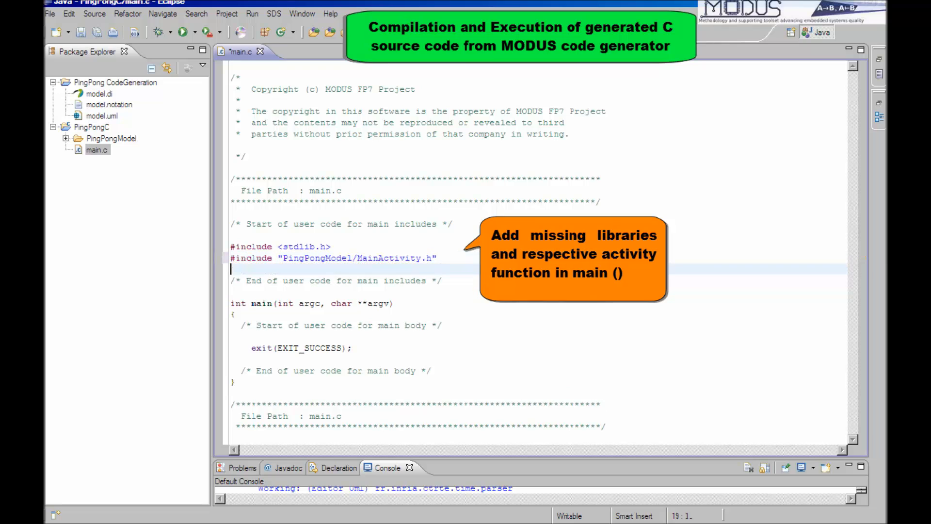
# Add the call MainActivity(); to the body of main() before the exit statement.
pyautogui.click(307, 337)
pyautogui.press('Tab')
pyautogui.write('MainActivity();')
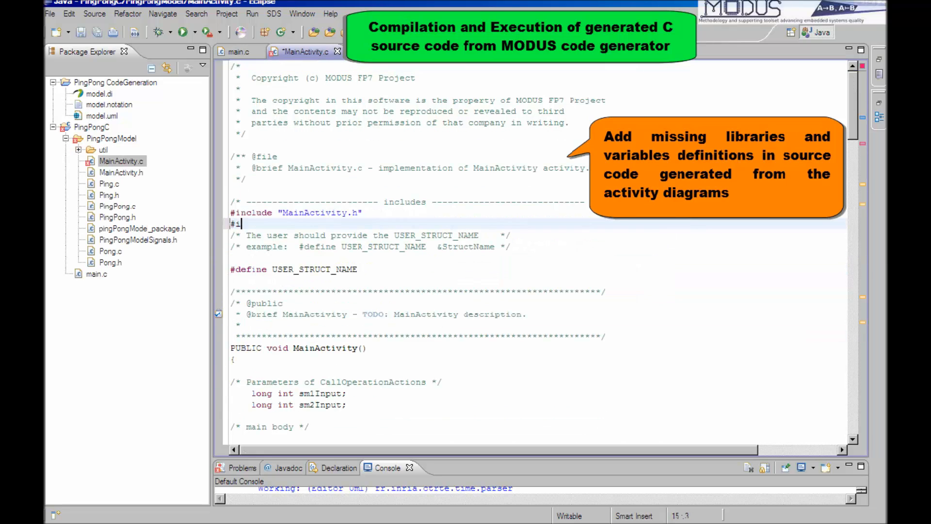
# In MainActivity.c, add includes for <stdio.h>, <stdlib.h> and "PinpPong.h" below the MainActivity.h include.
pyautogui.write('nclude ')
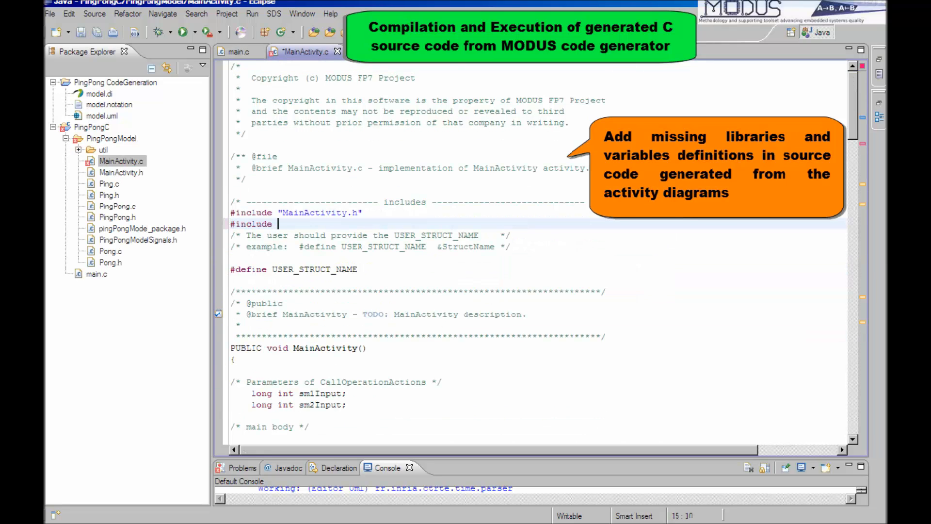
pyautogui.write('<stdio.h>')
pyautogui.press('Return')
pyautogui.write('#inclu')
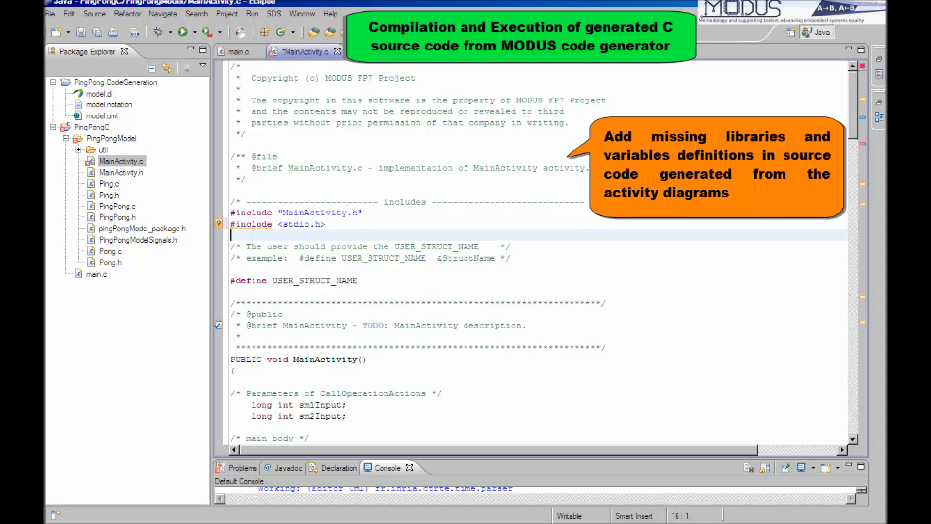
pyautogui.write('de <stdlib.h')
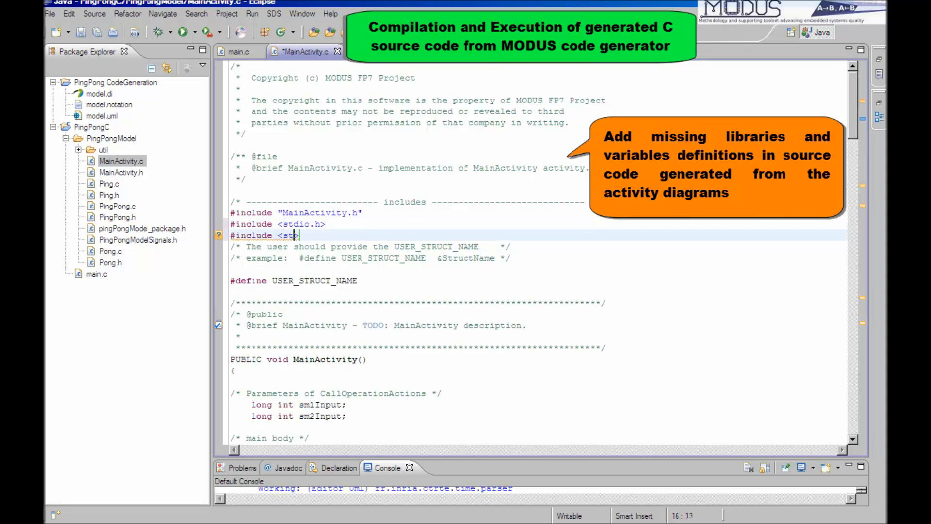
pyautogui.write('>')
pyautogui.press('Return')
pyautogui.write('#incl')
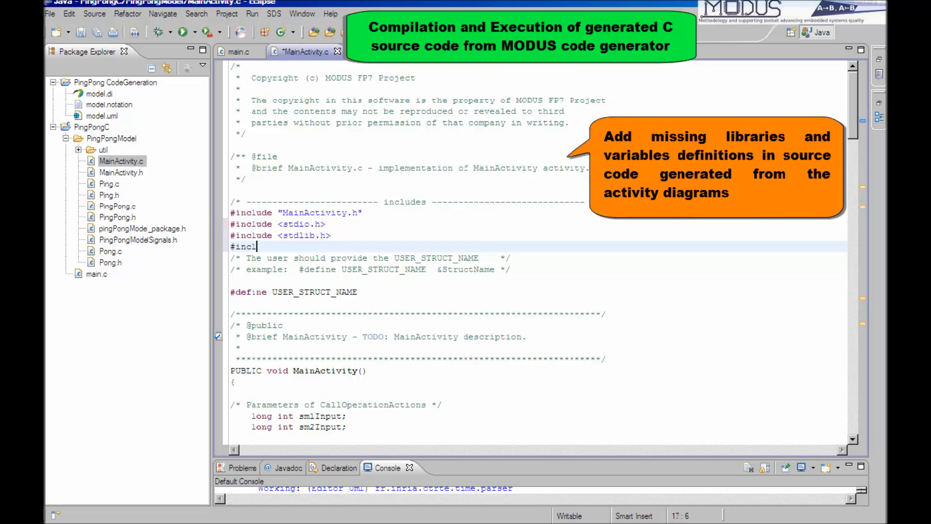
pyautogui.write('ude "PinpPong.h')
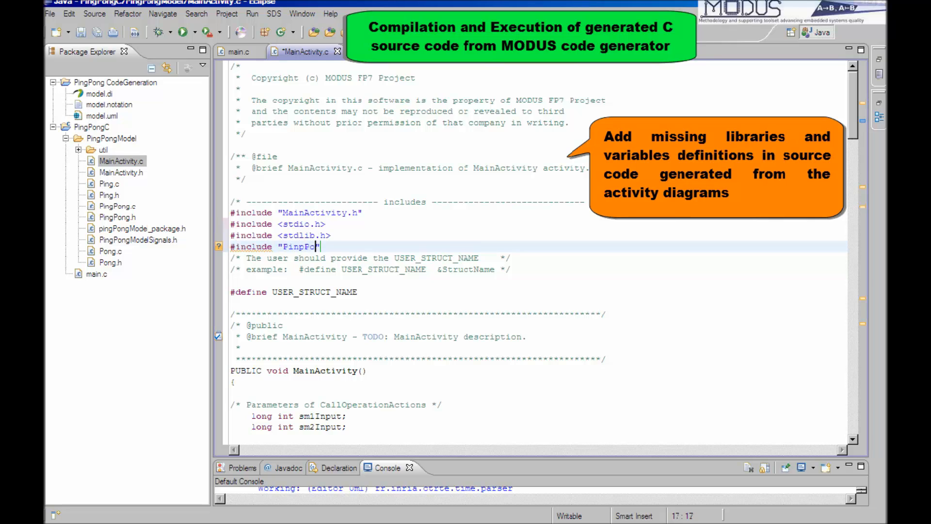
pyautogui.write('"')
pyautogui.press('Return')
# Define USER_STRUCT_NAME as &pingPongStruct in MainActivity.c and locate the pingPongStruct declaration in the main body.
pyautogui.click(360, 303)
pyautogui.write('&')
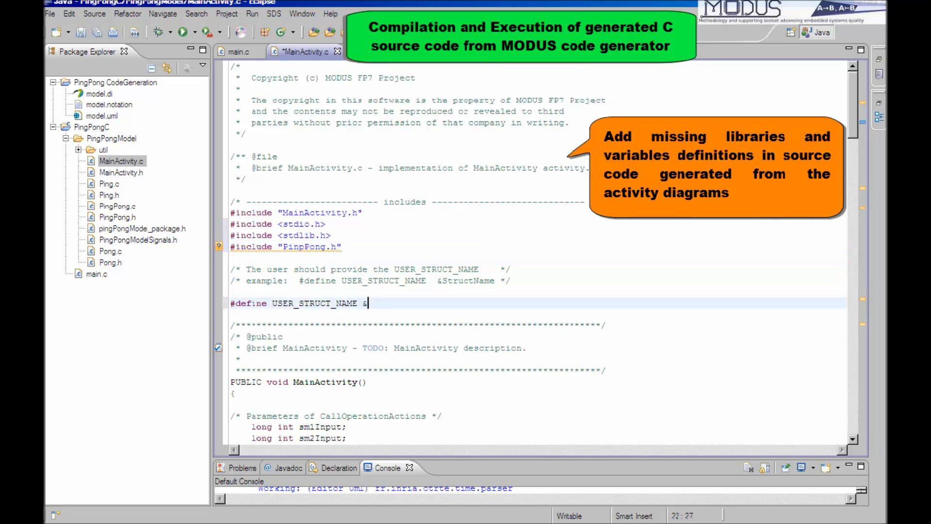
pyautogui.write('pingPongStruct')
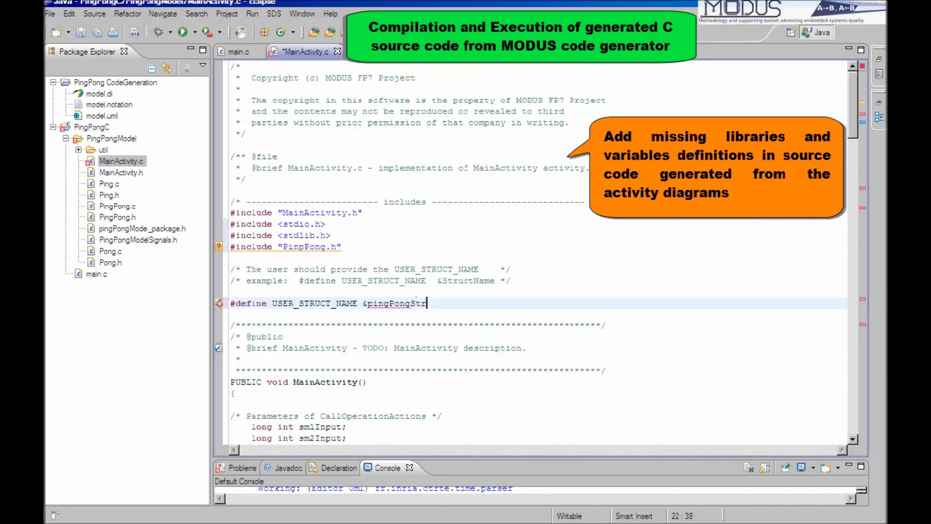
pyautogui.scroll(-3, 351, 342)
pyautogui.click(344, 395)
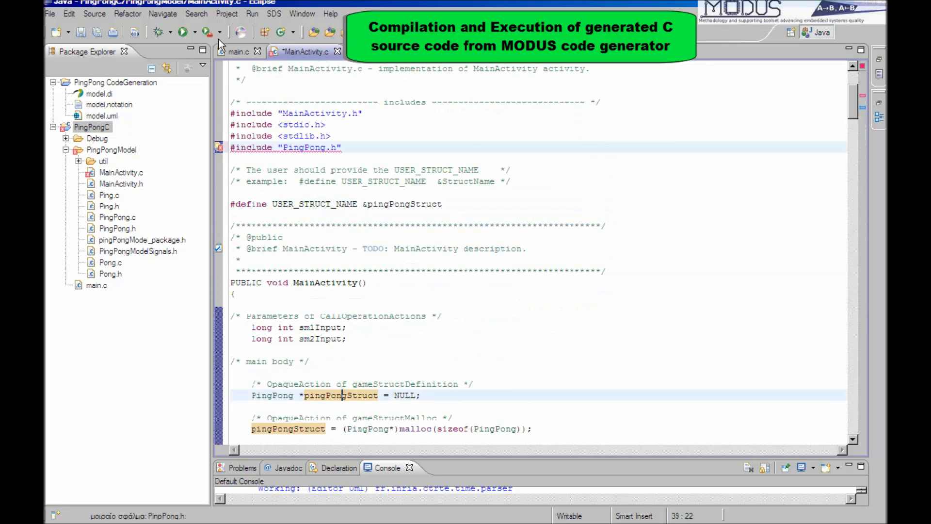
# Build the PingPongC project and expand the Debug folder and its PingPongModel subfolder to list the build output.
pyautogui.click(234, 14)
pyautogui.click(264, 72)
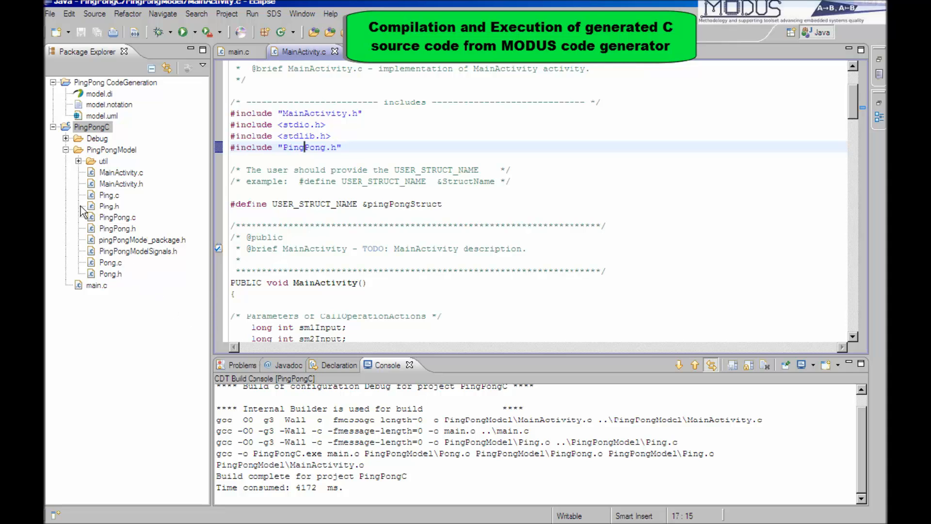
pyautogui.click(65, 138)
pyautogui.click(78, 150)
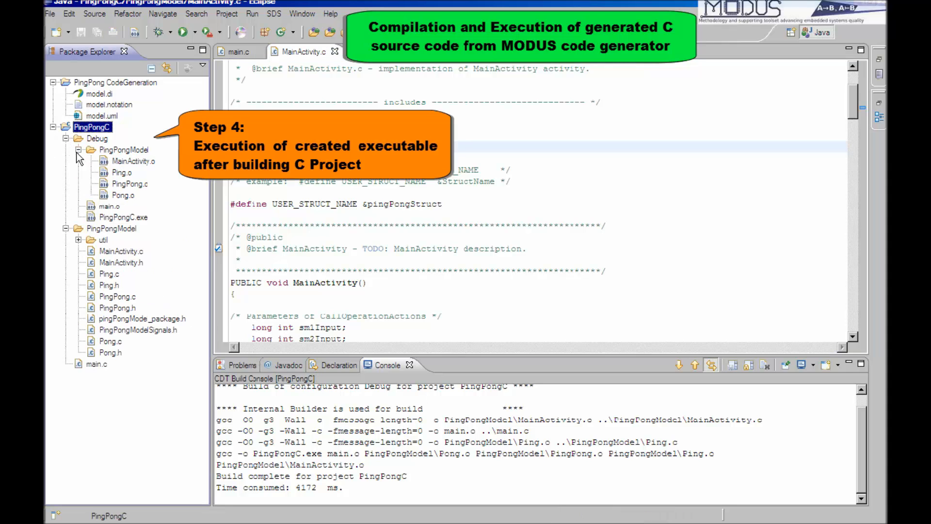
# Run the built PingPongC application and enlarge the console to examine its output.
pyautogui.rightClick(96, 128)
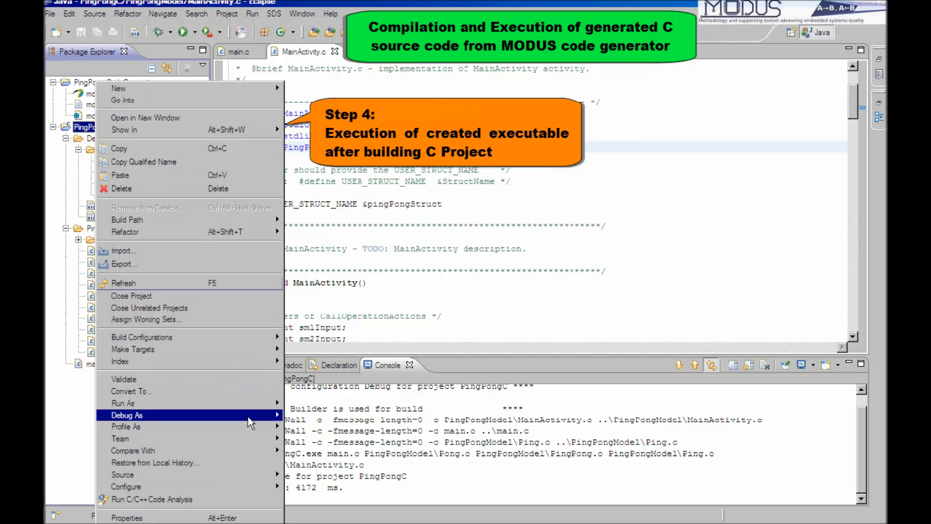
pyautogui.click(335, 406)
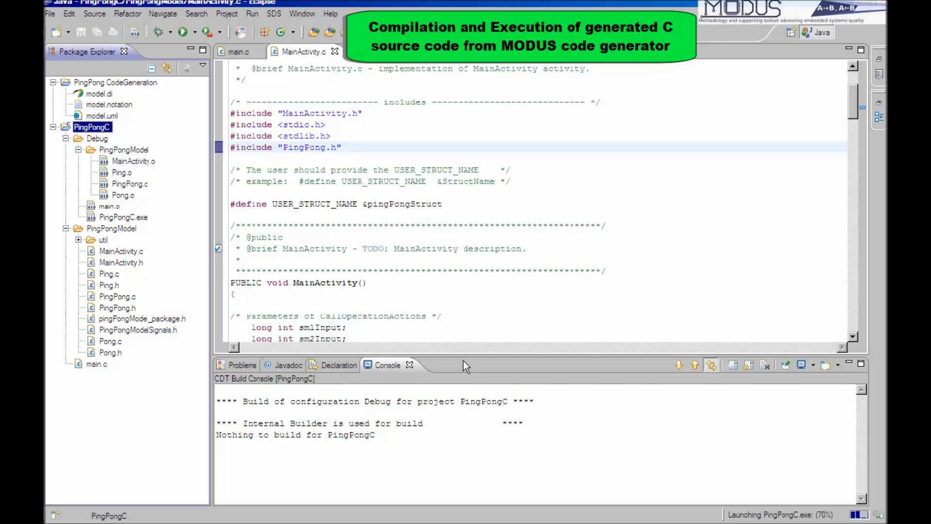
pyautogui.moveTo(464, 355); pyautogui.dragTo(443, 131)
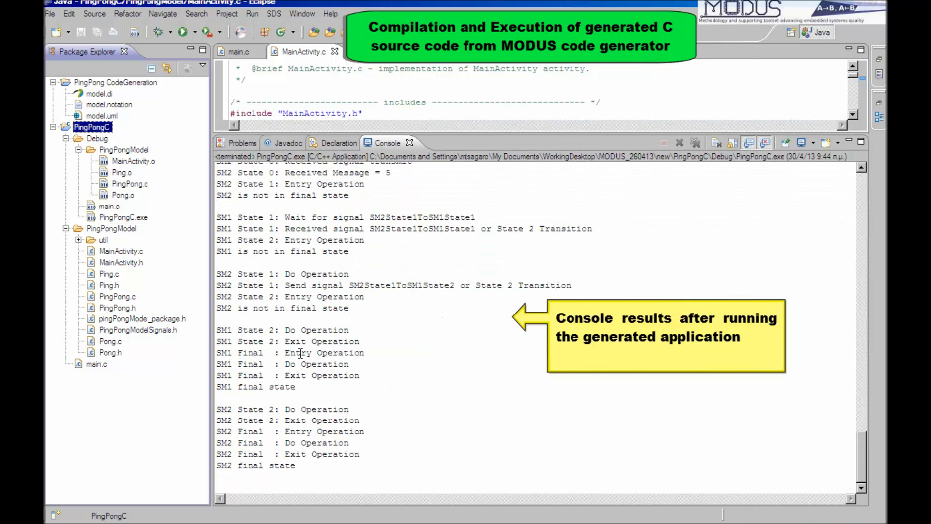
pyautogui.click(273, 453)
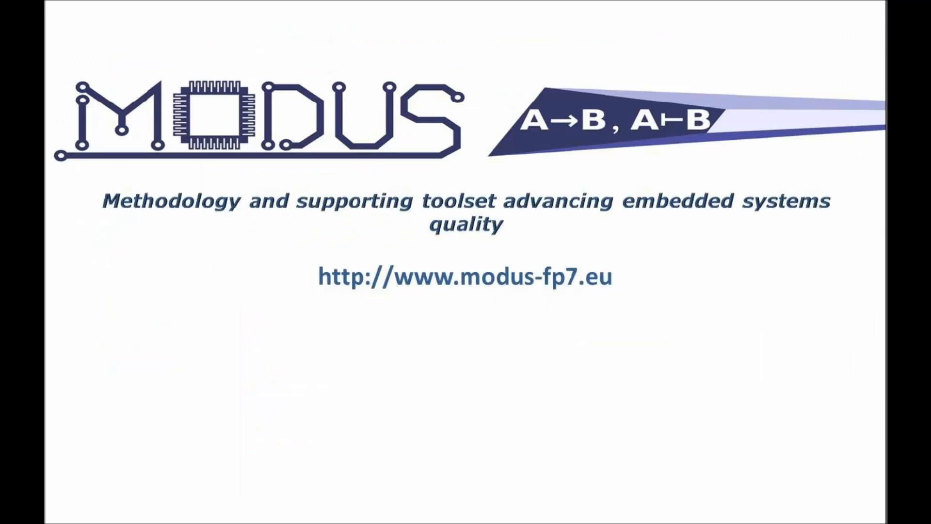